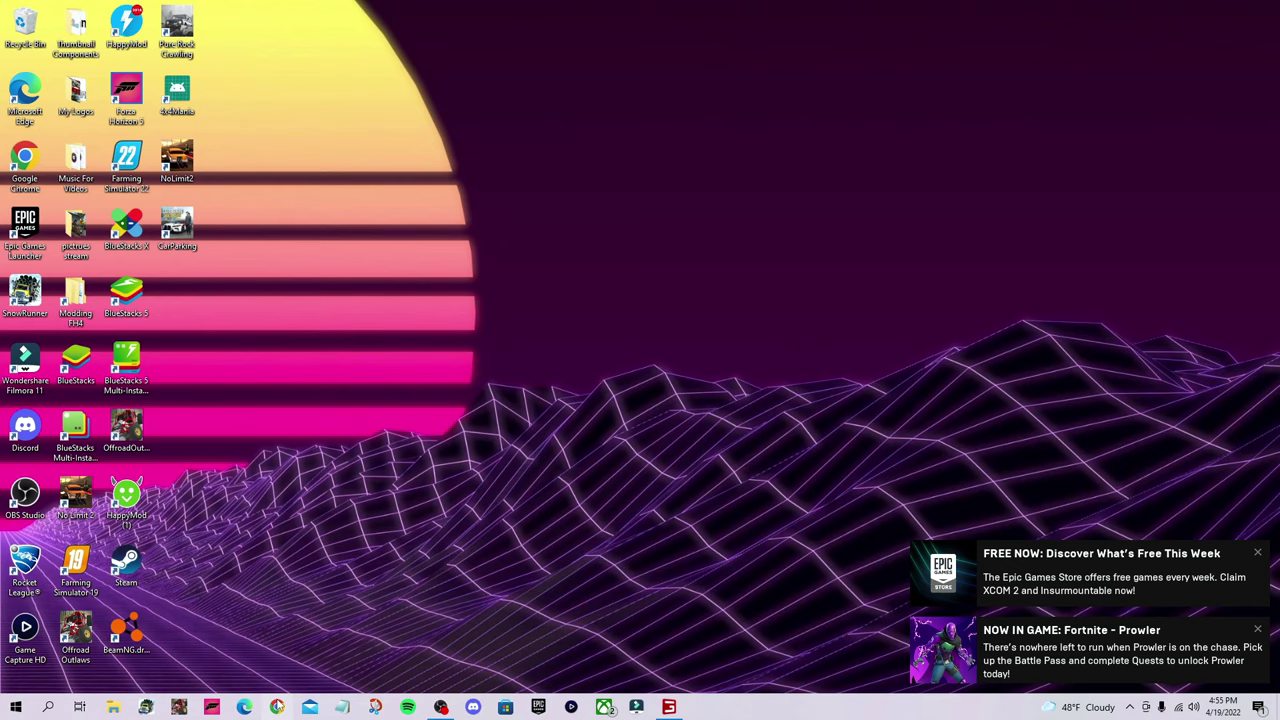
Step: Open Chrome and load Mod Network's Farming Simulator 22 popular mods page from the address-bar suggestion
left_click(276, 707)
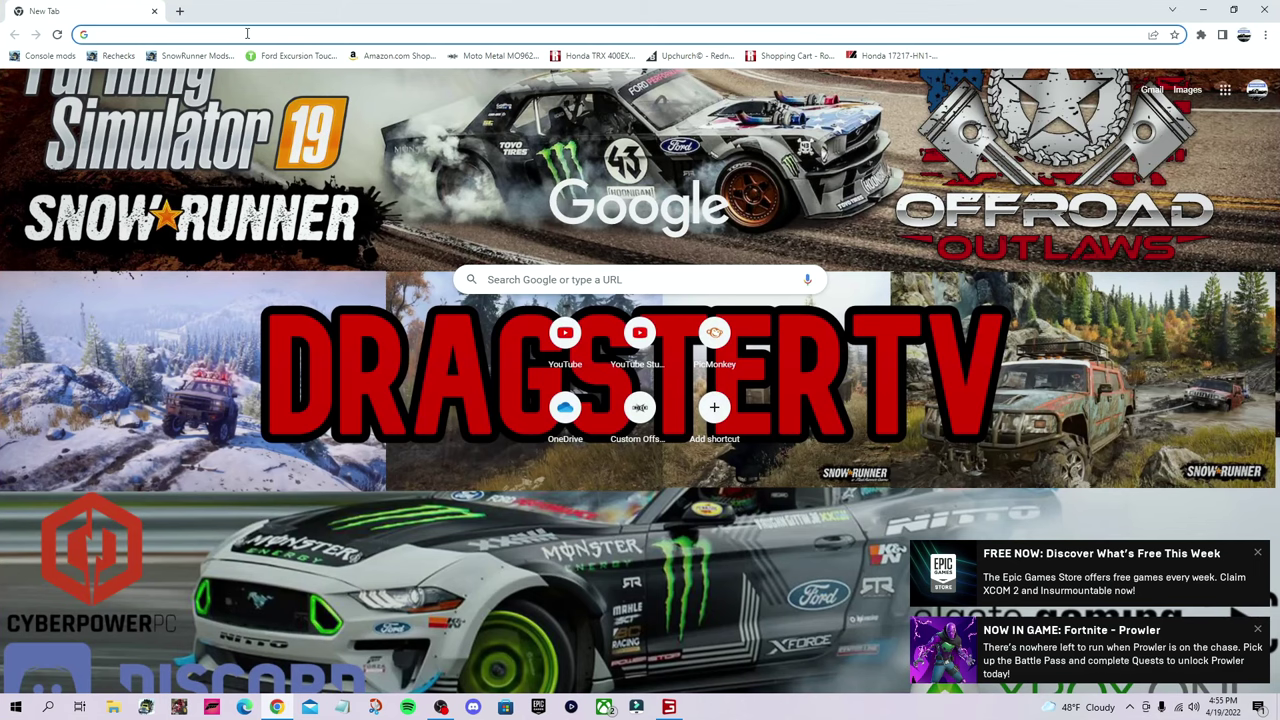
type("m")
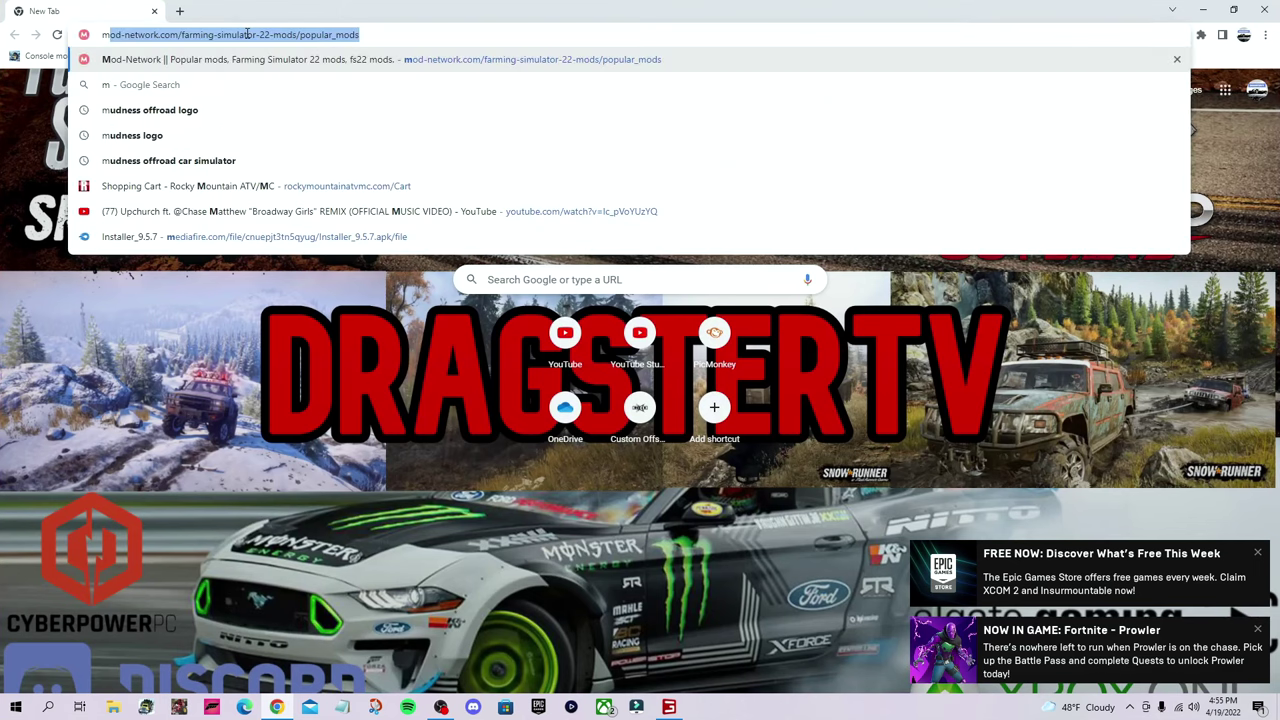
left_click(313, 60)
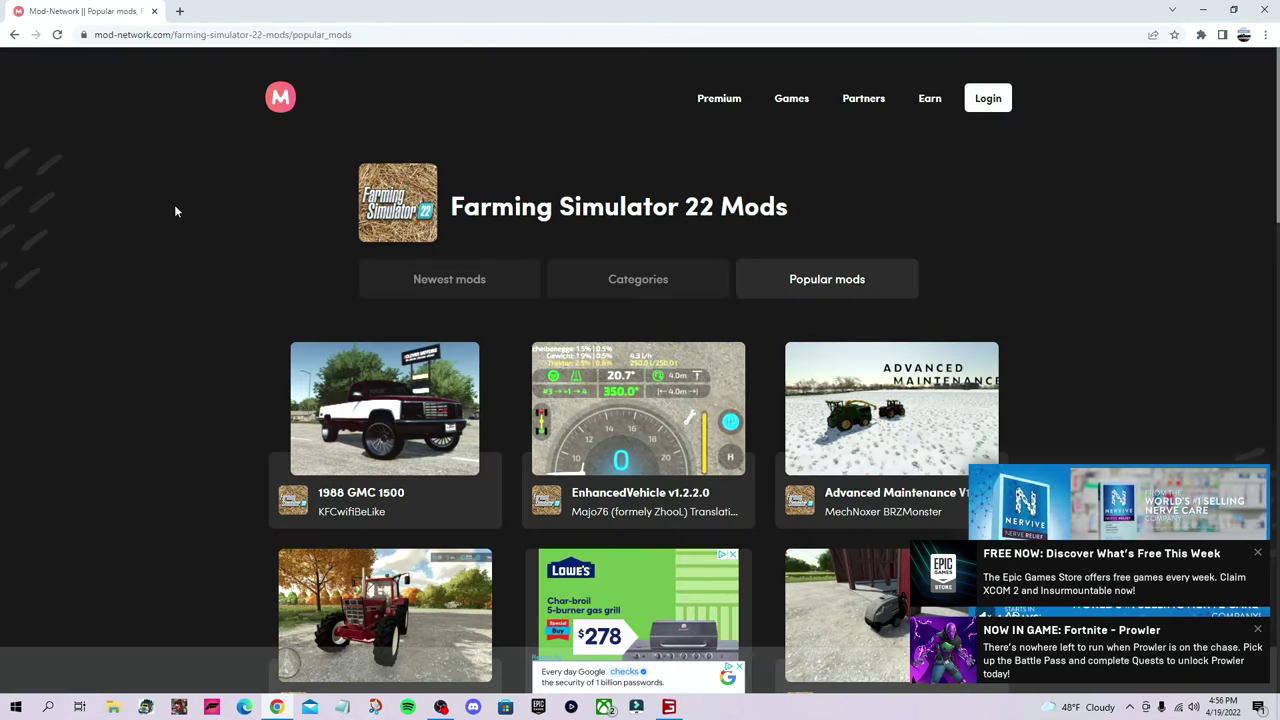
scroll(150, 240, "down", 4)
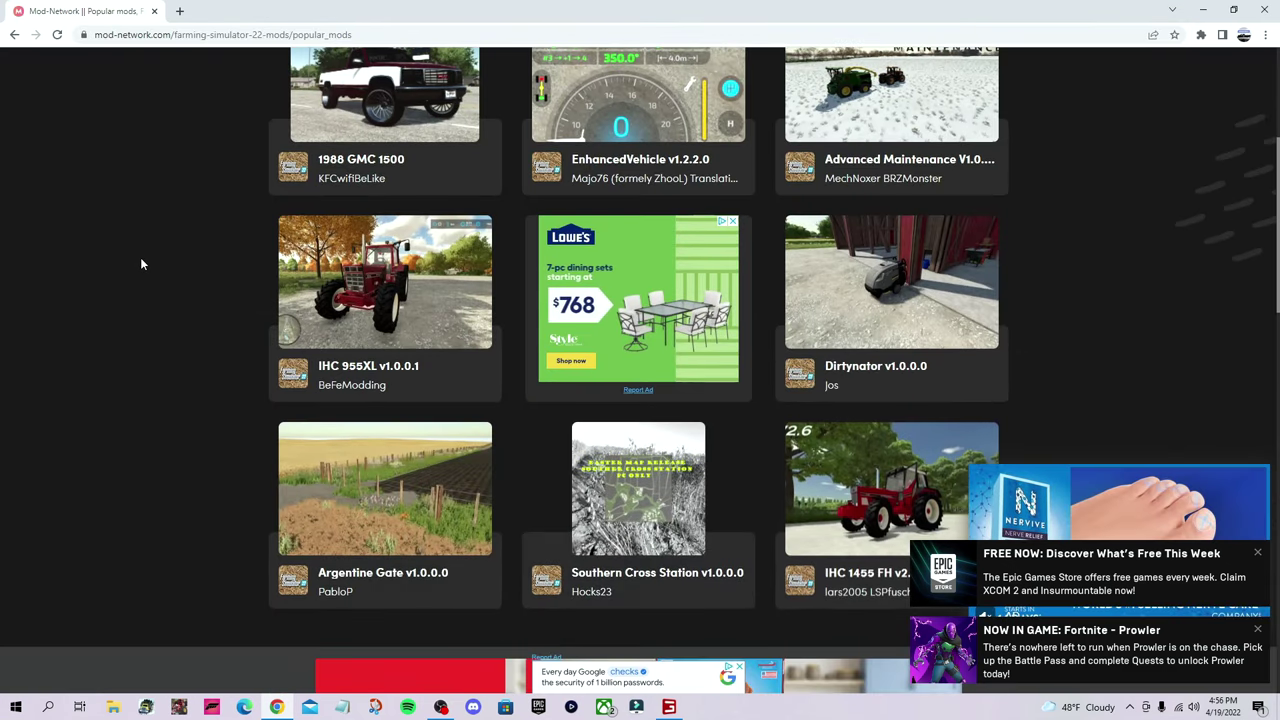
scroll(150, 270, "up", 2)
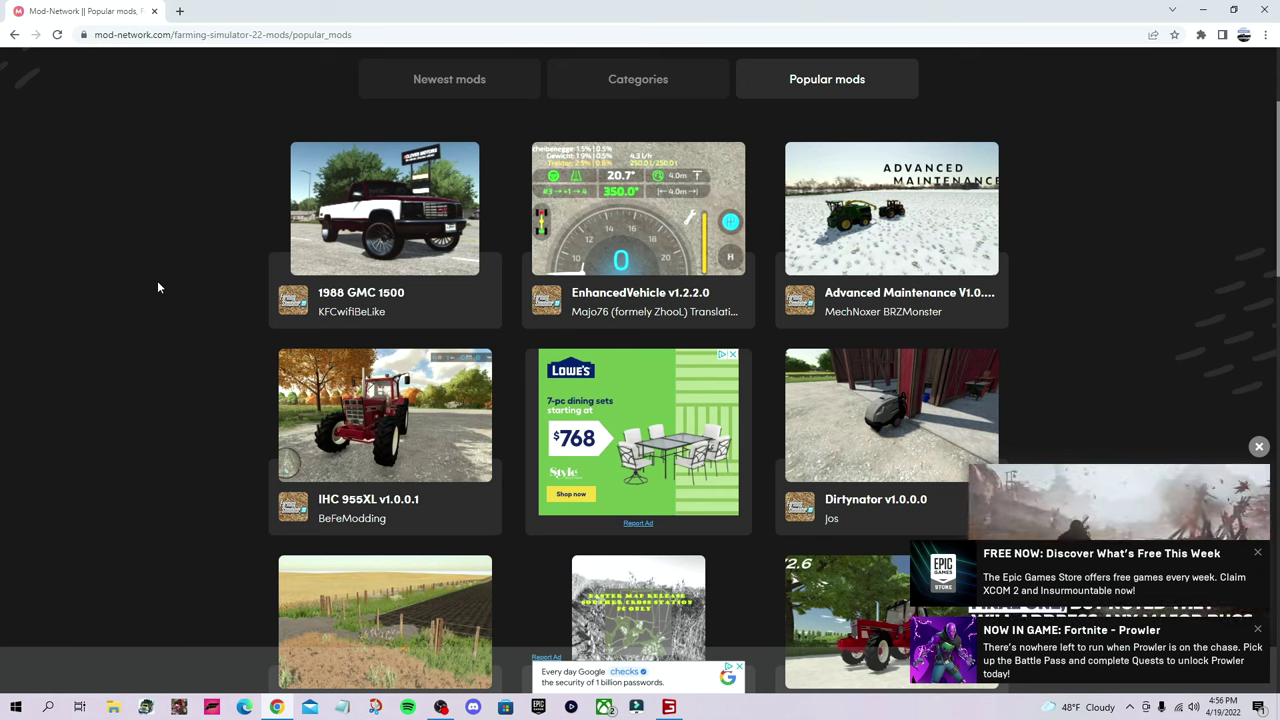
Step: Open the 1988 GMC 1500 mod page and start downloading FS22_GMC_1500.zip
left_click(363, 256)
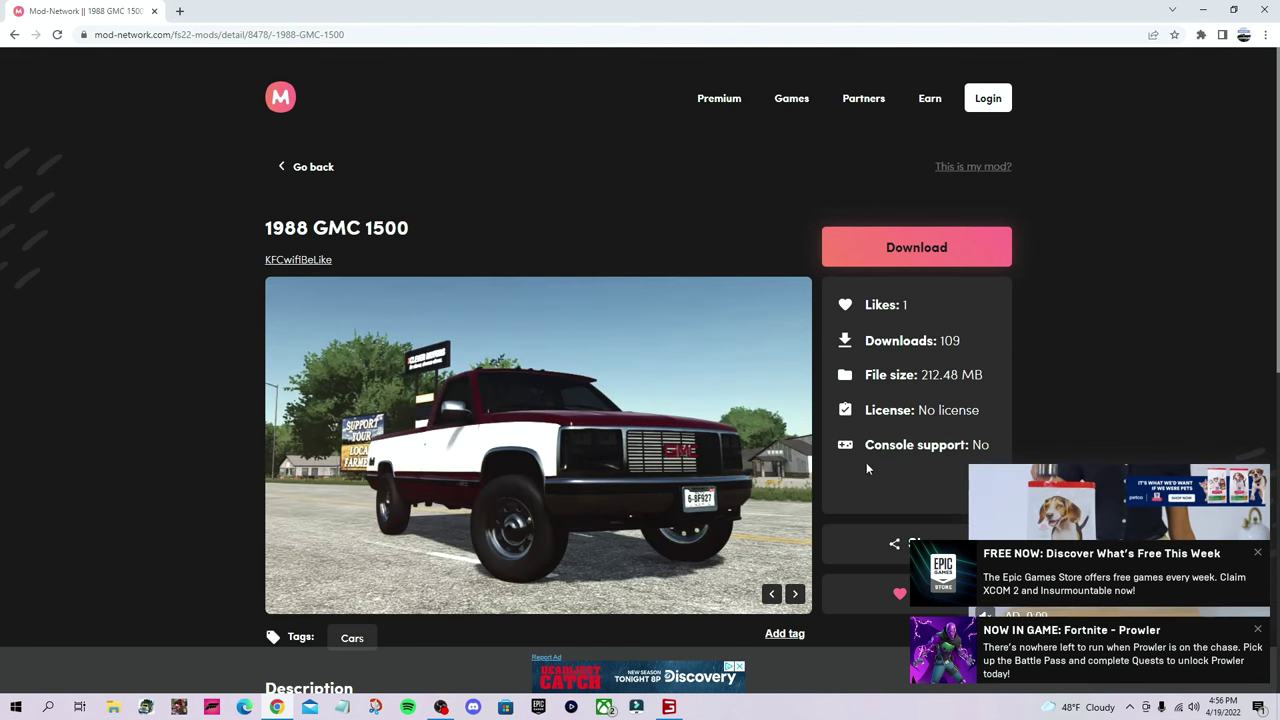
scroll(862, 434, "down", 2)
scroll(740, 390, "down", 2)
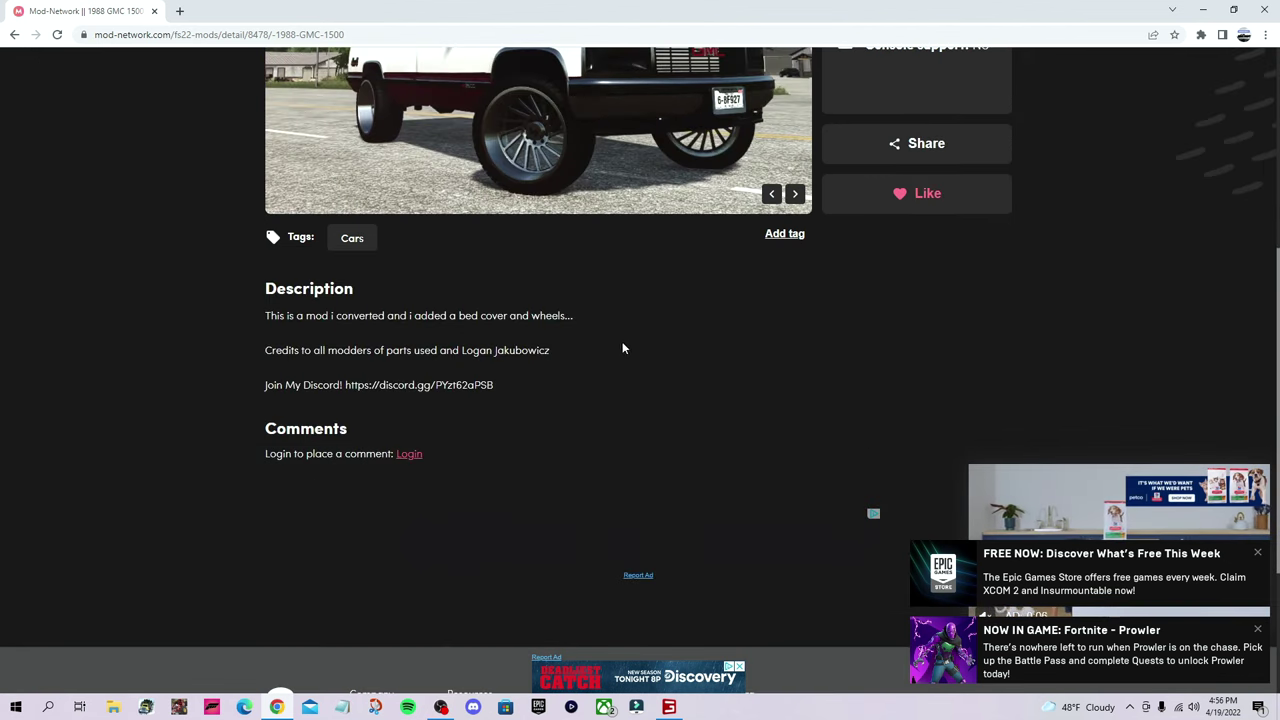
scroll(590, 424, "up", 4)
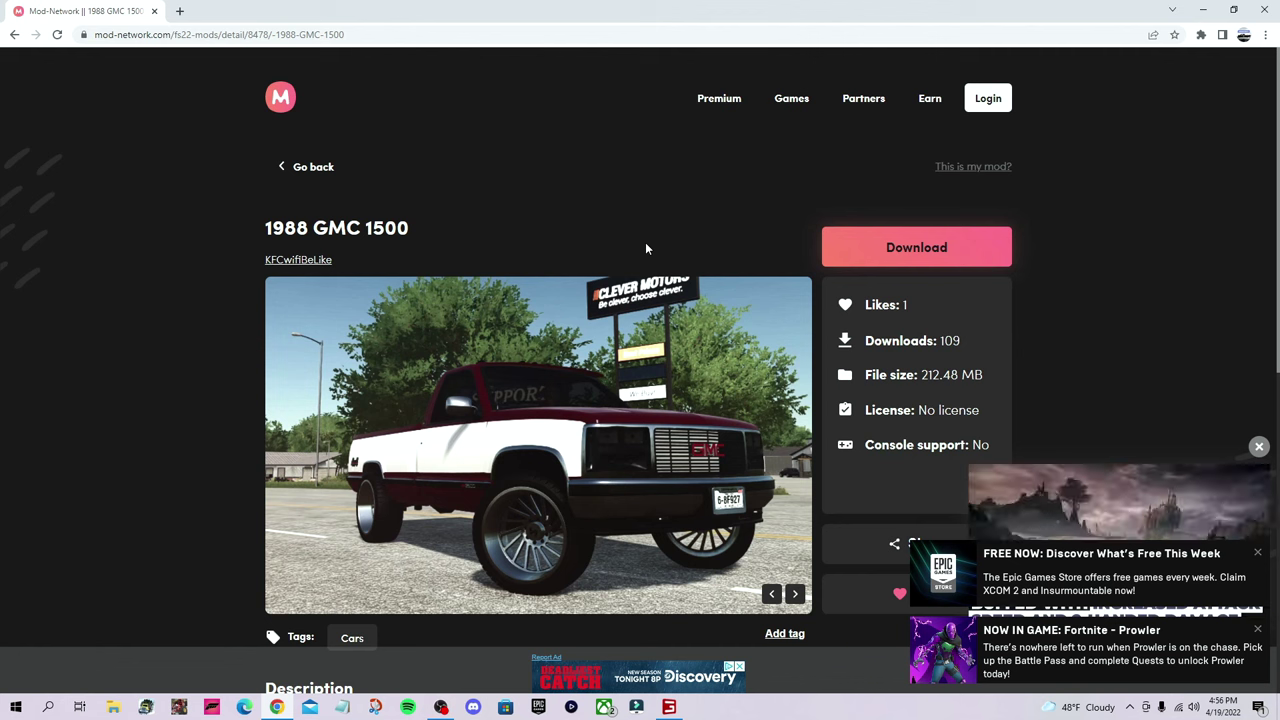
left_click(889, 241)
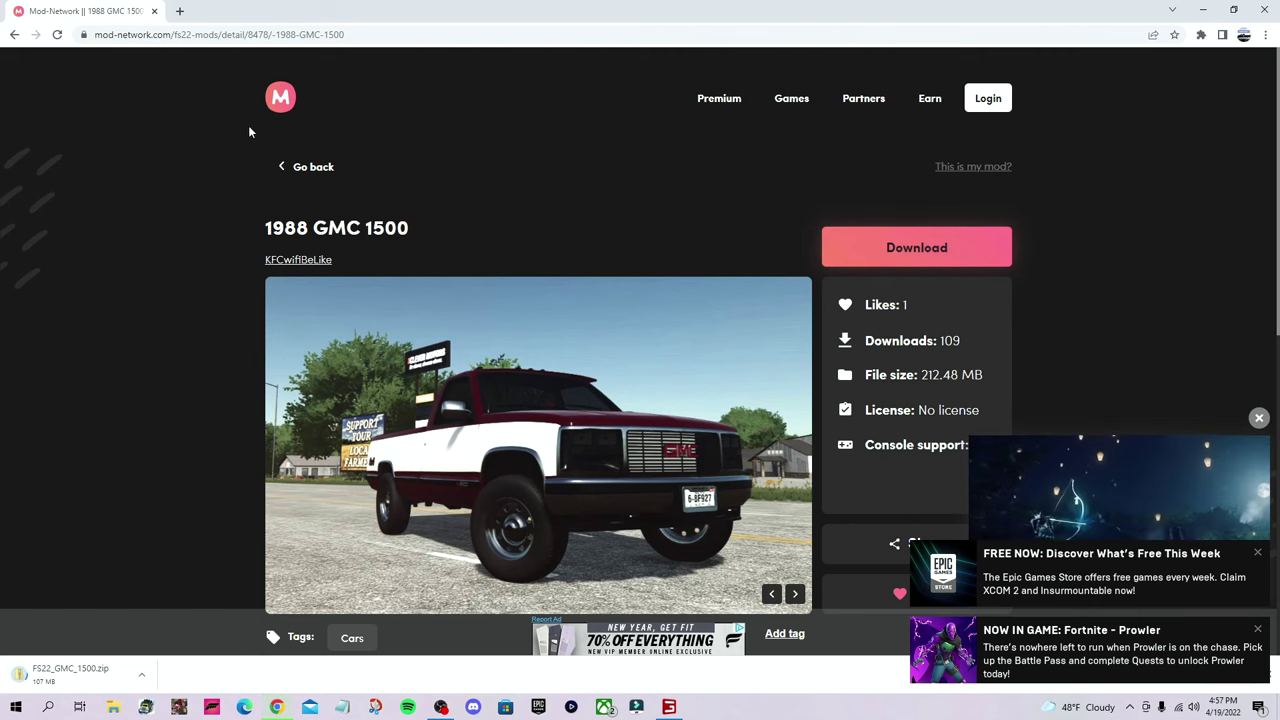
left_click(288, 186)
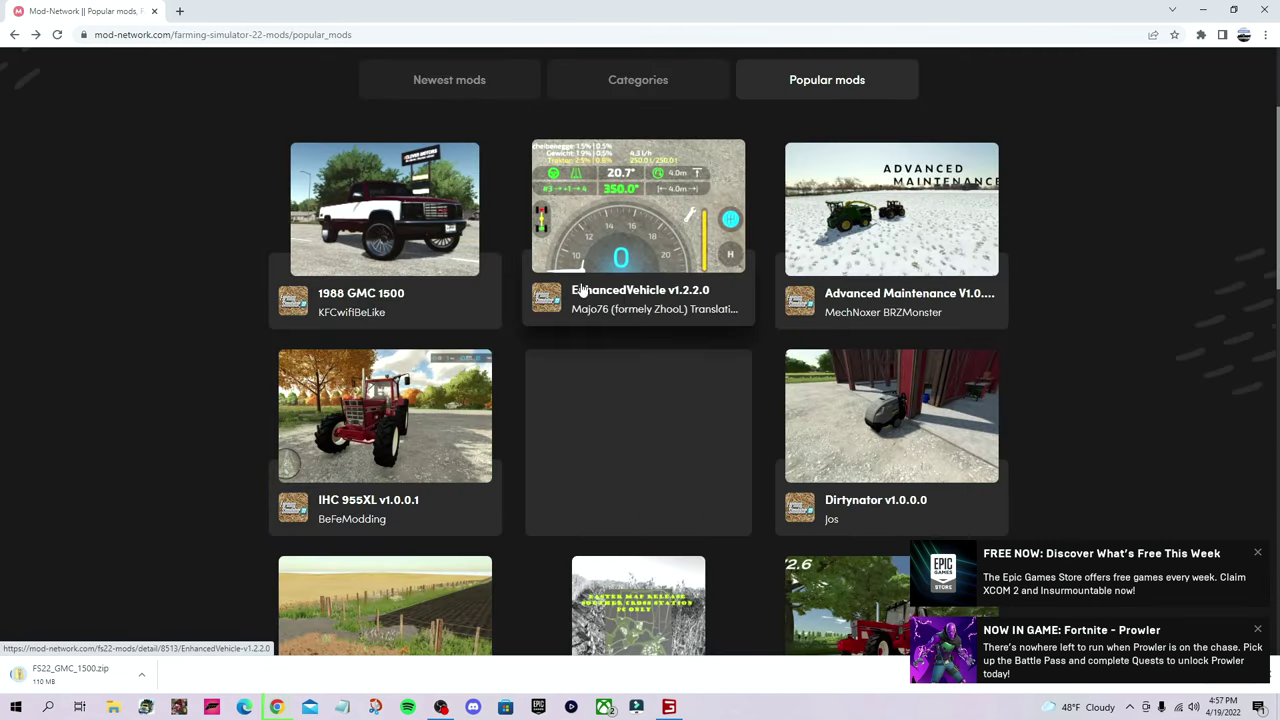
scroll(475, 465, "down", 10)
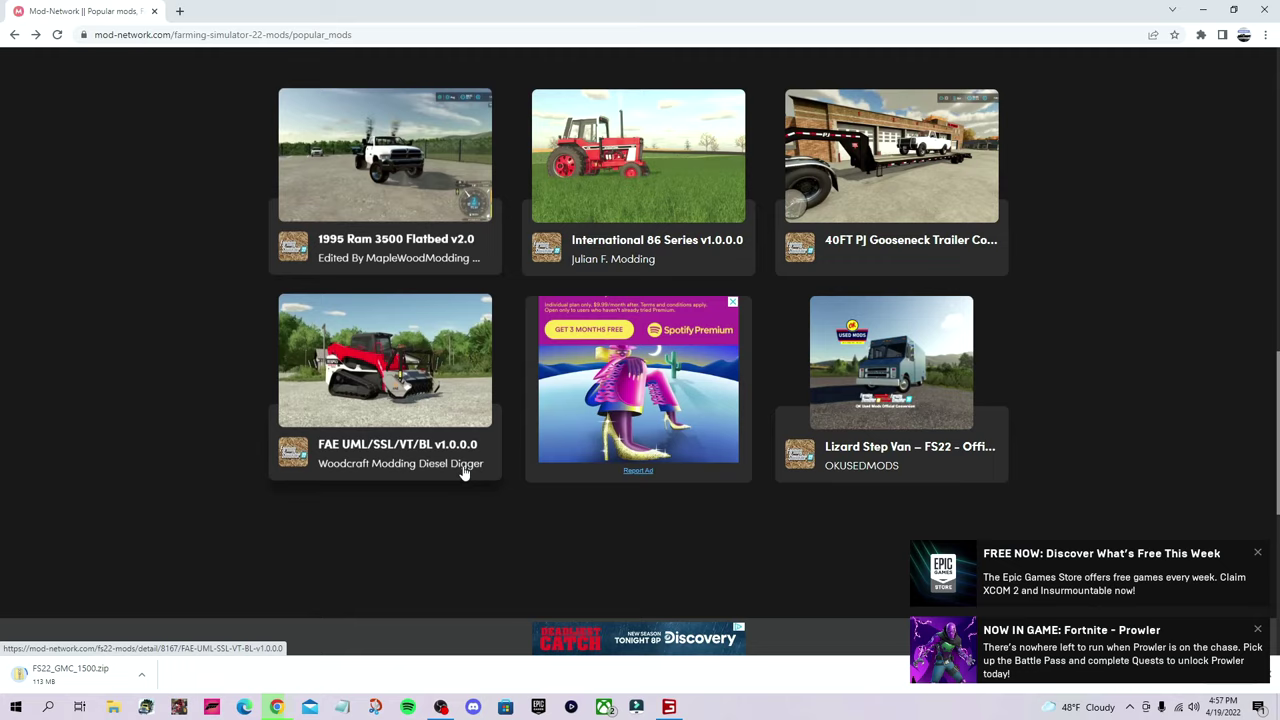
scroll(450, 440, "up", 1)
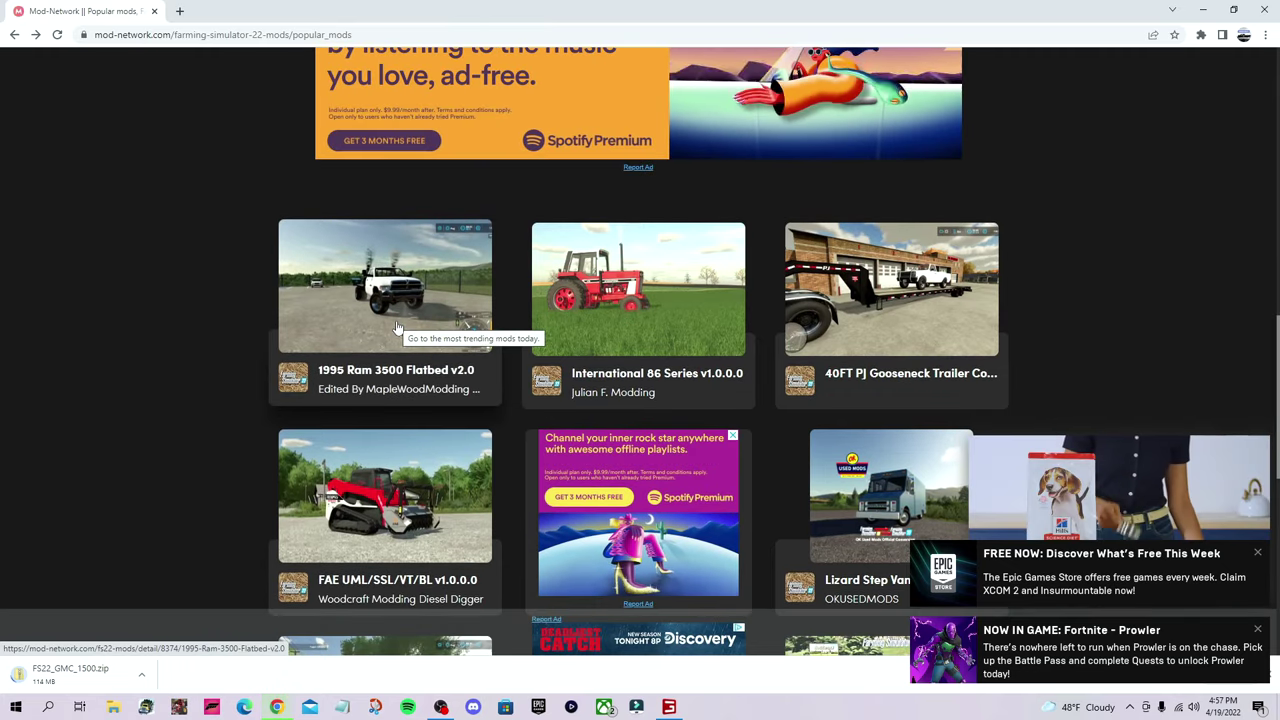
scroll(397, 328, "down", 4)
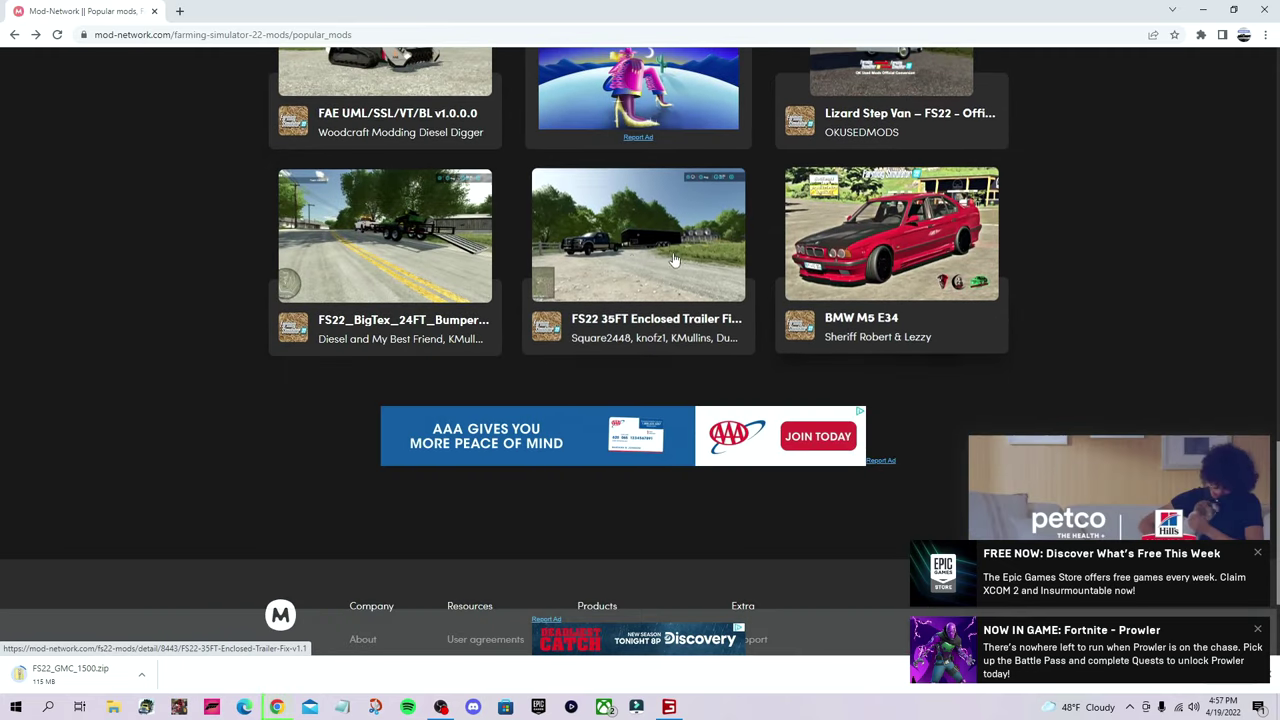
left_click(891, 279)
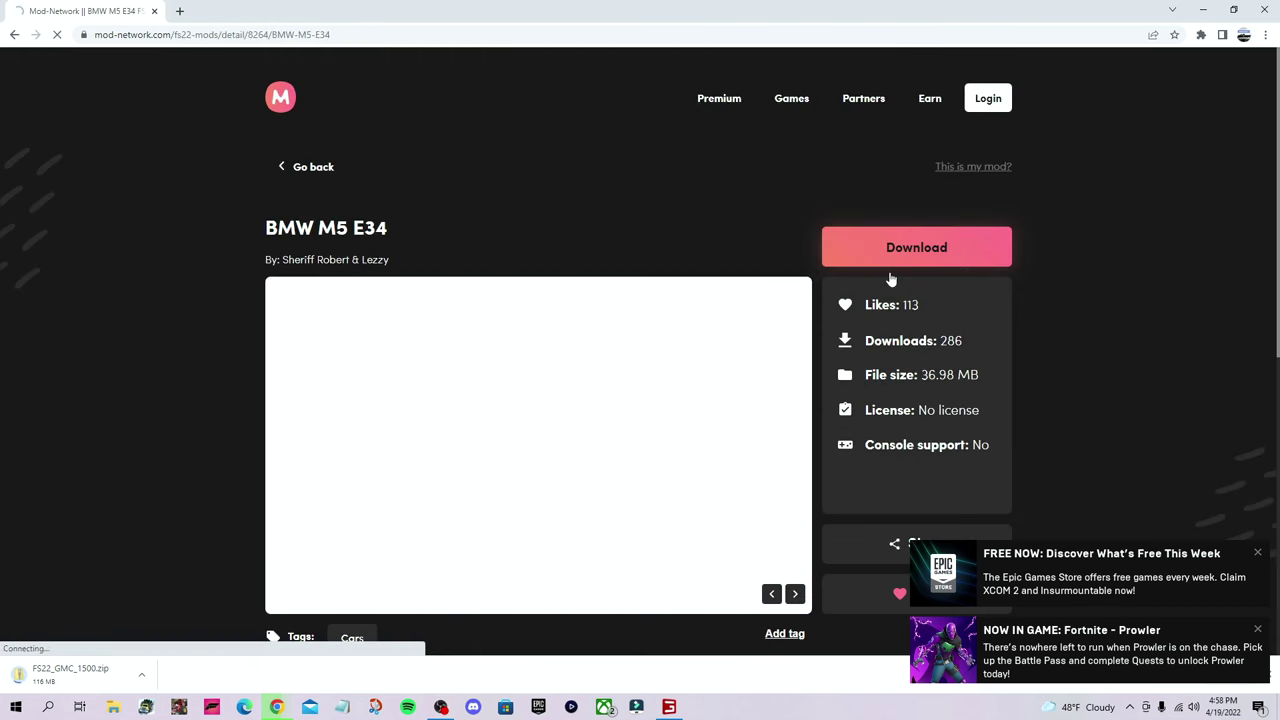
scroll(688, 430, "down", 5)
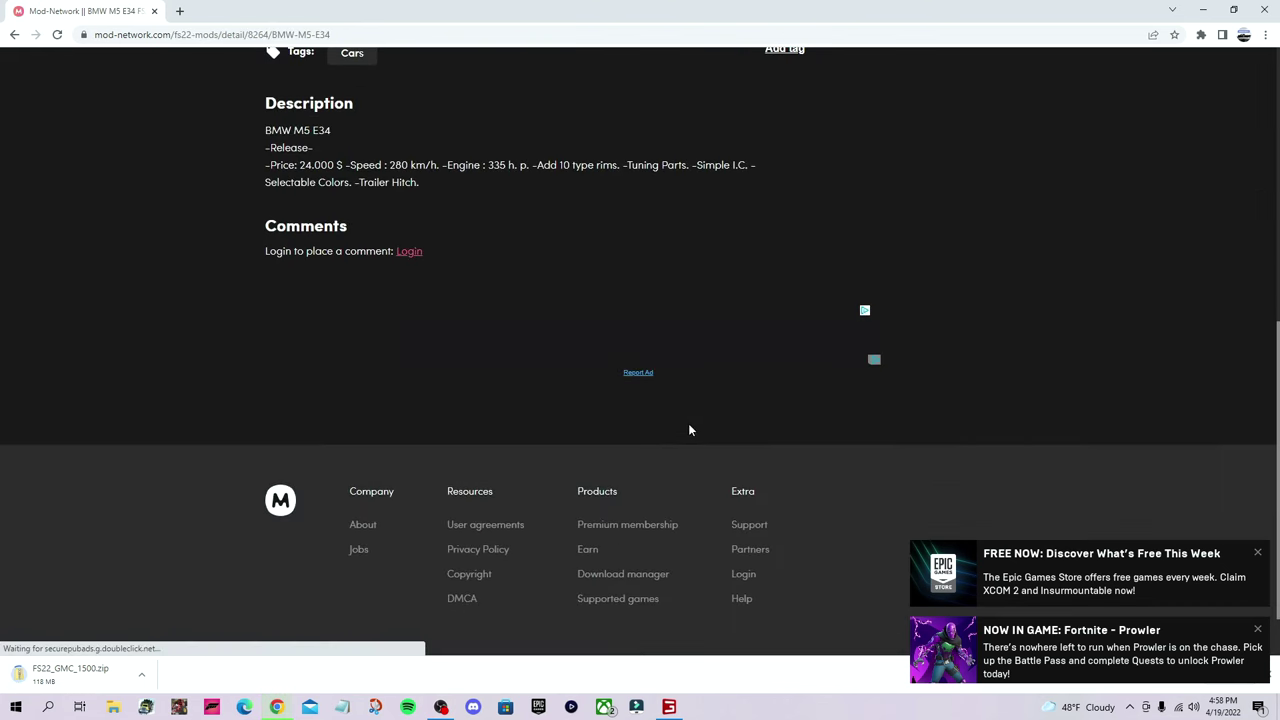
scroll(640, 428, "up", 6)
left_click(320, 167)
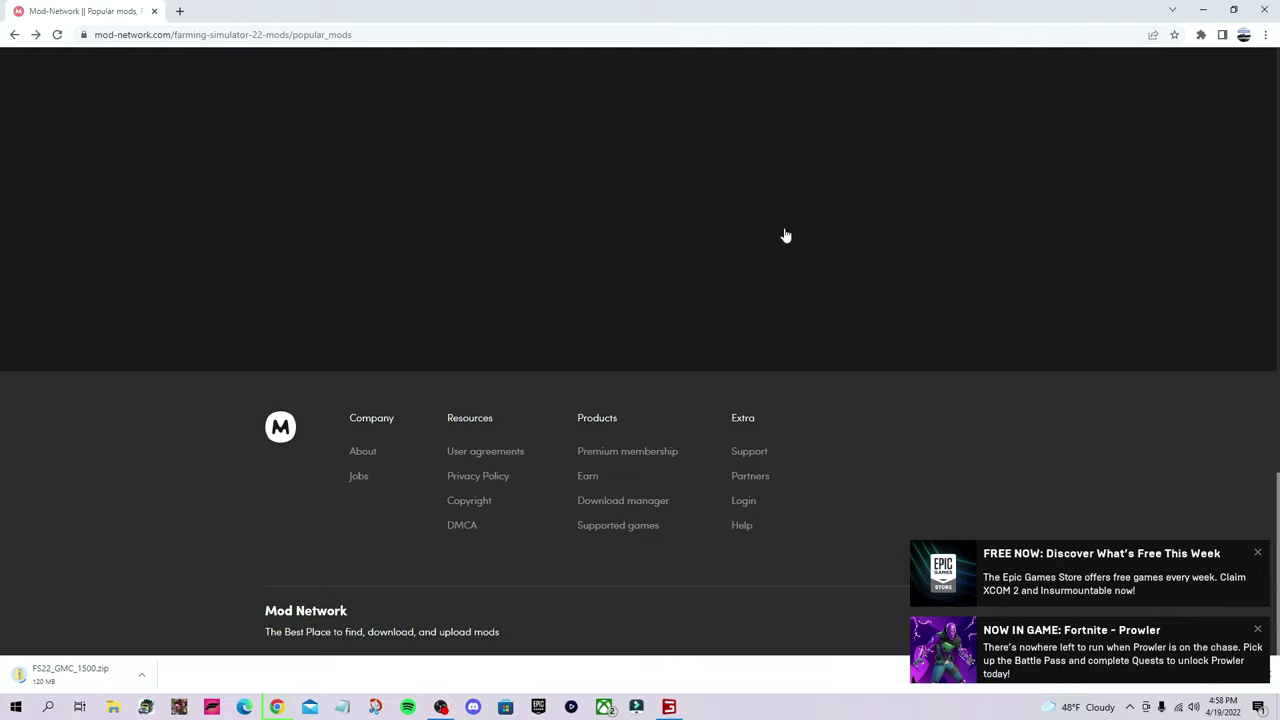
scroll(677, 350, "up", 15)
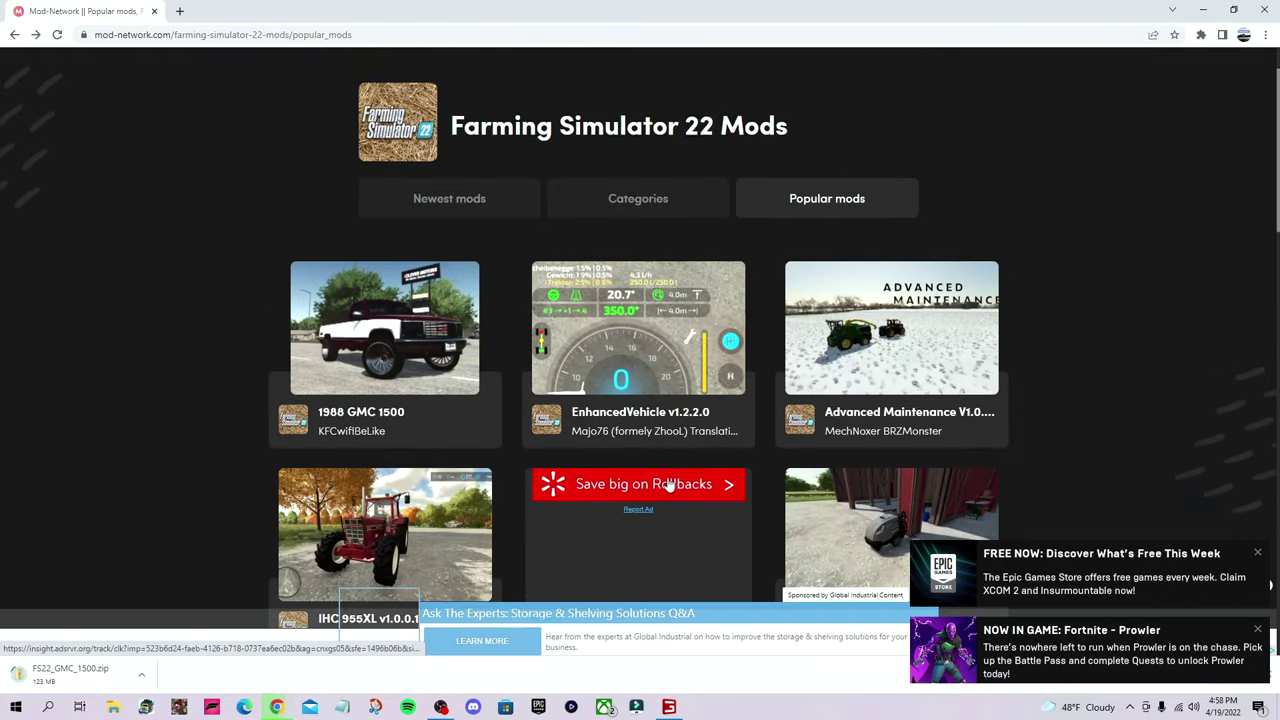
scroll(669, 484, "up", 2)
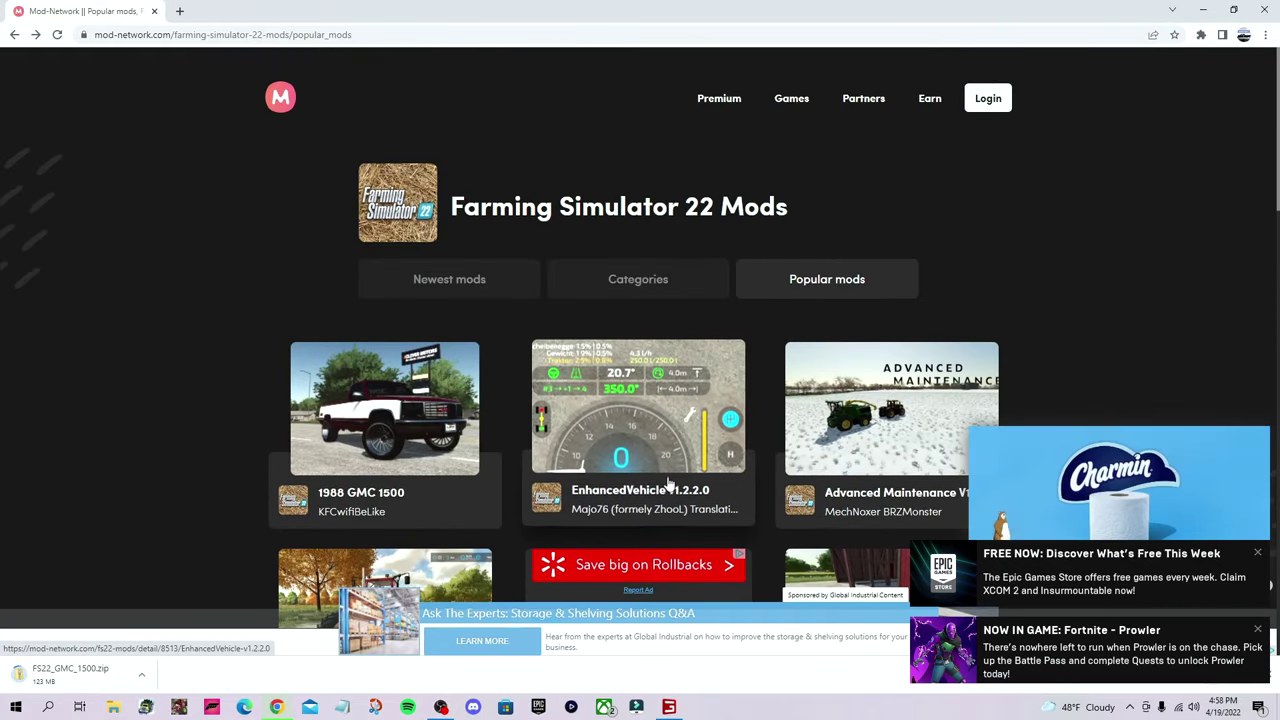
Step: Browse Mod Network's home page, Farming Simulator 22 mods index, categories and popular mods while FS22_GMC_1500.zip finishes downloading
left_click(281, 100)
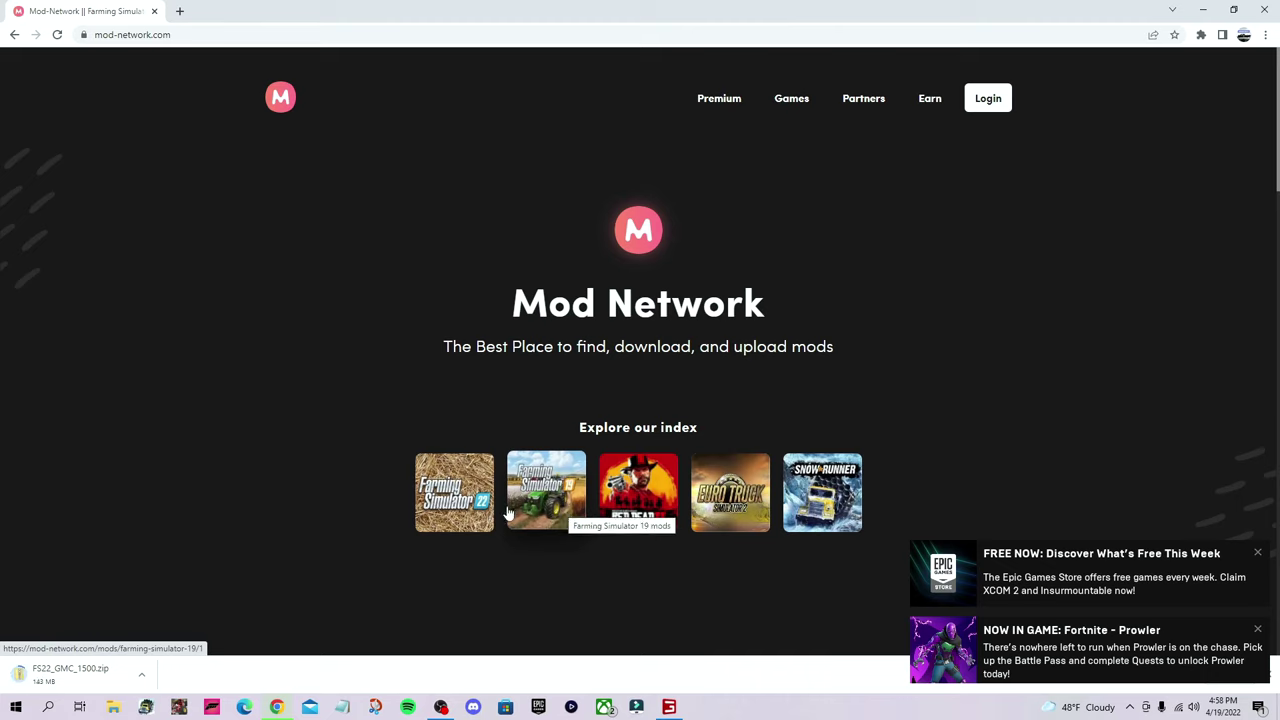
left_click(453, 518)
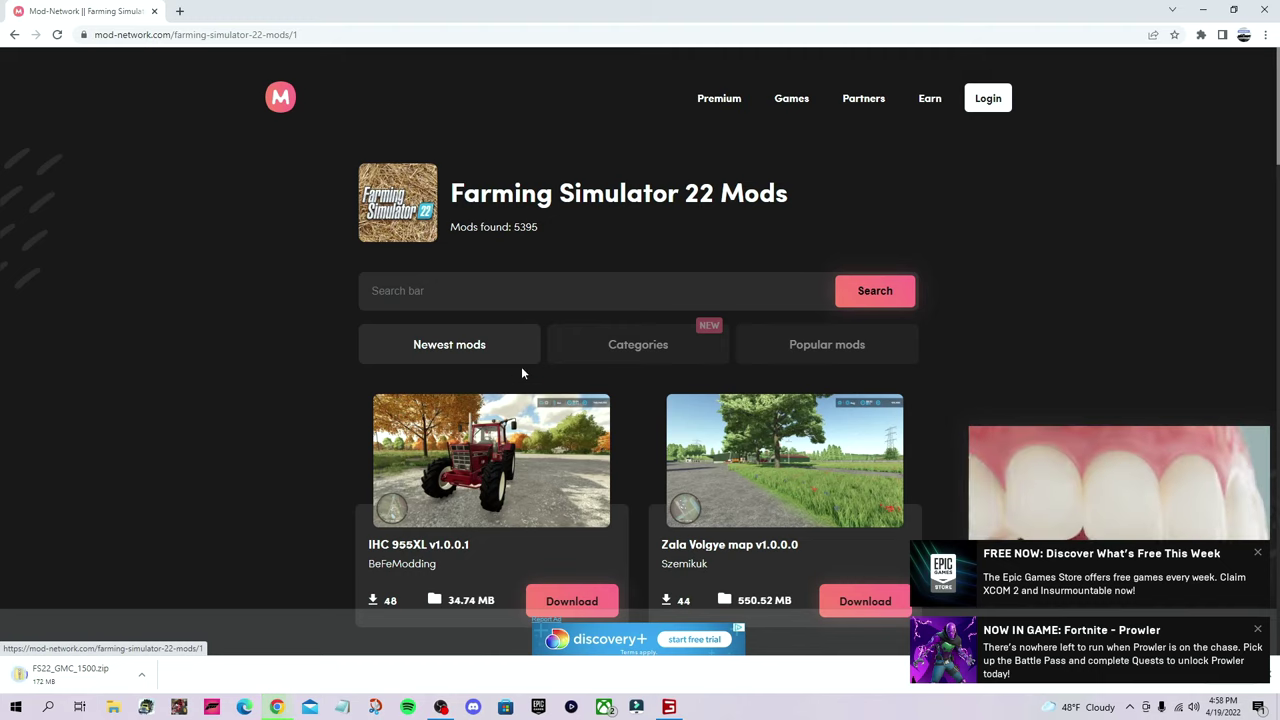
left_click(637, 350)
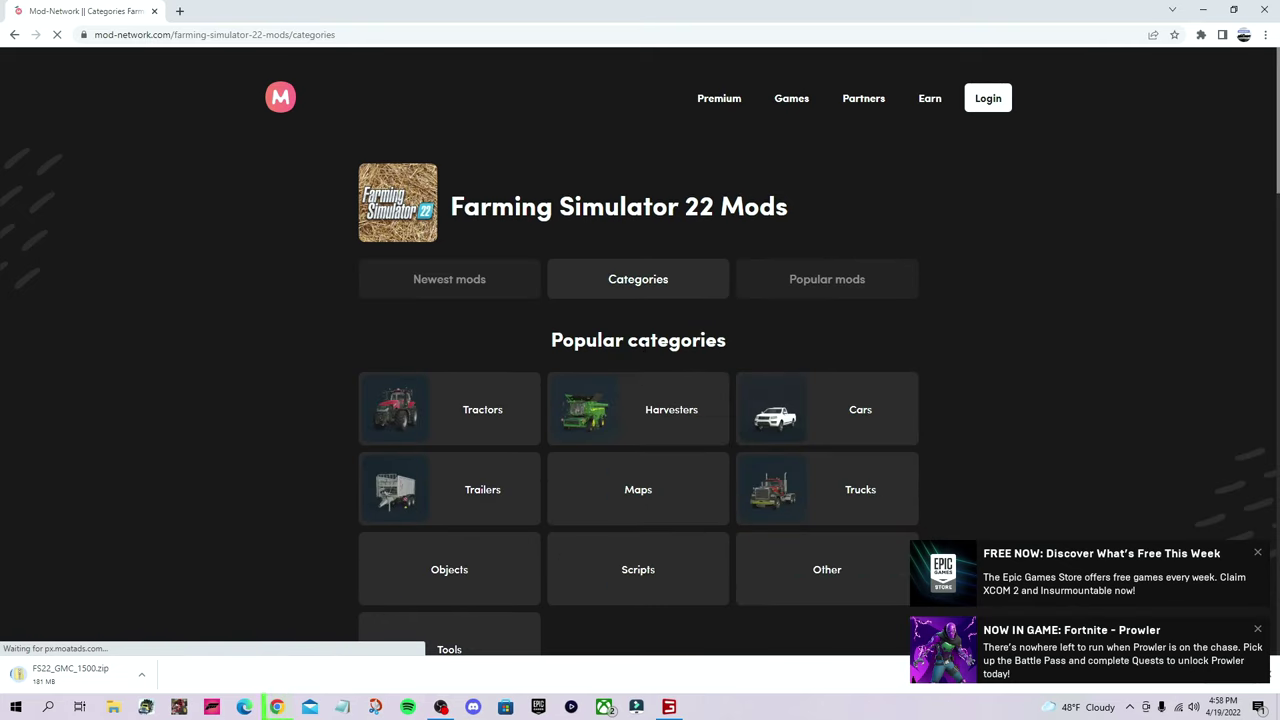
scroll(779, 362, "down", 2)
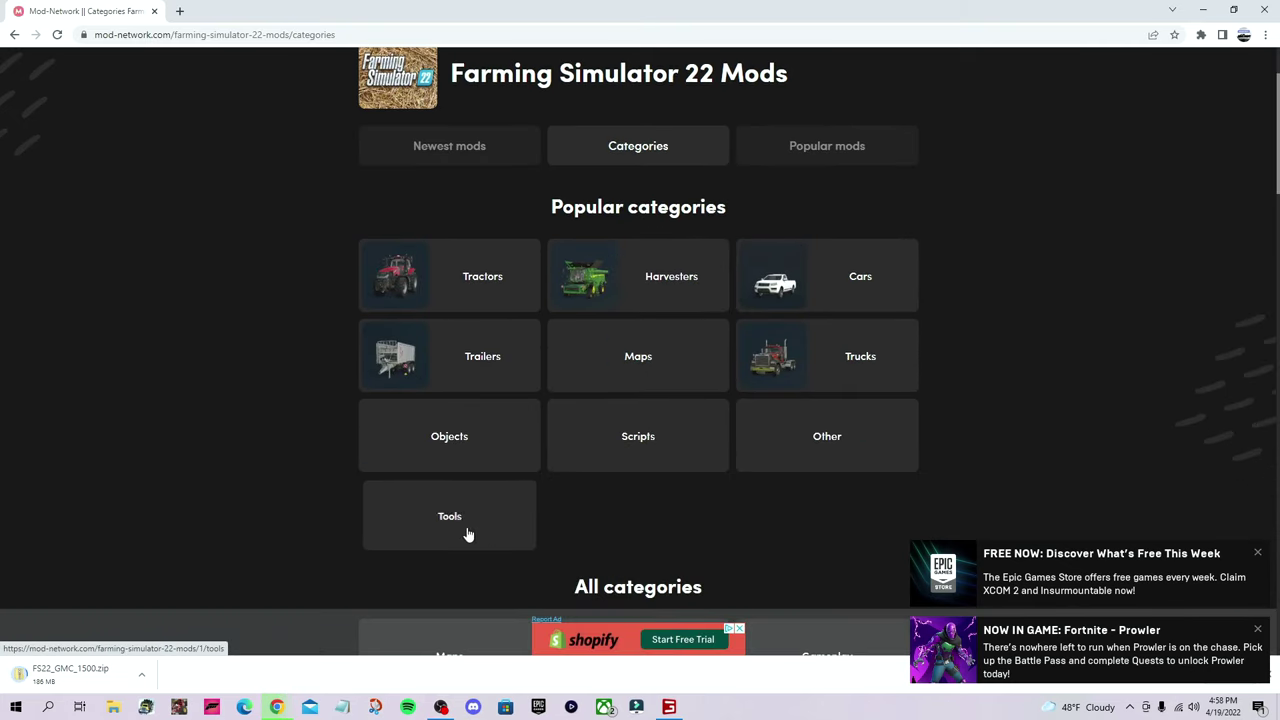
scroll(776, 511, "up", 1)
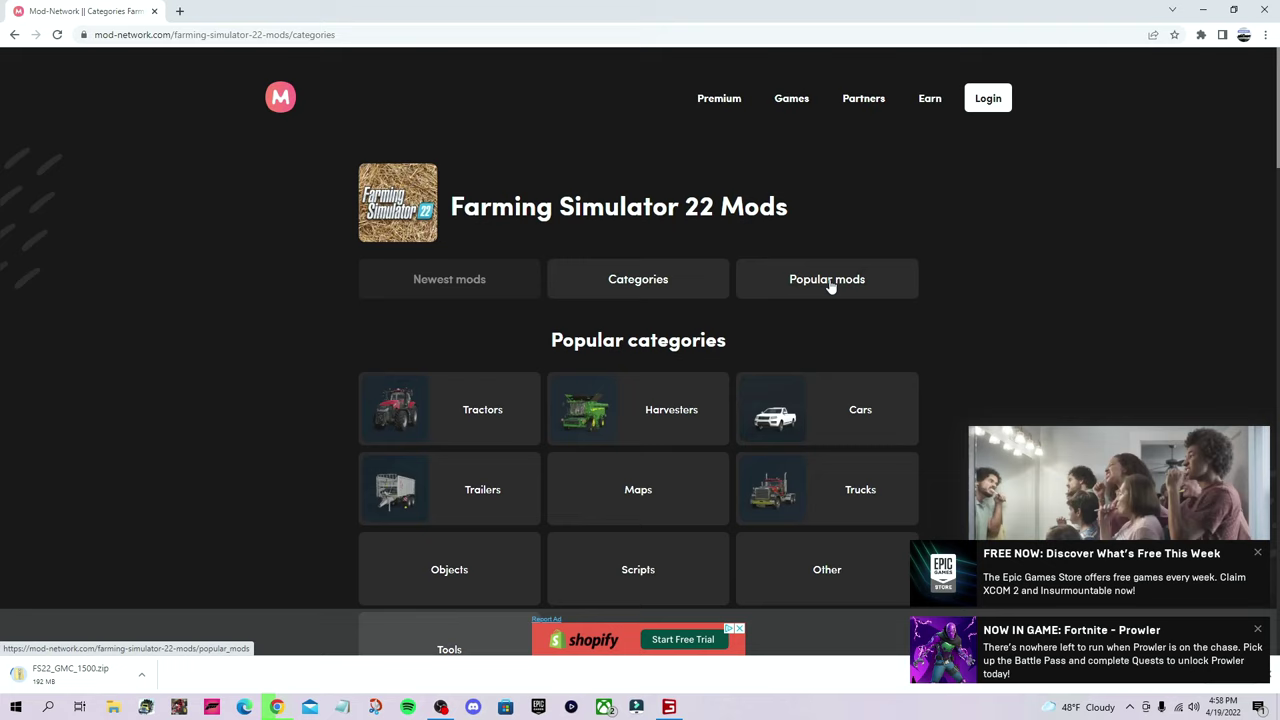
left_click(830, 284)
scroll(760, 350, "down", 2)
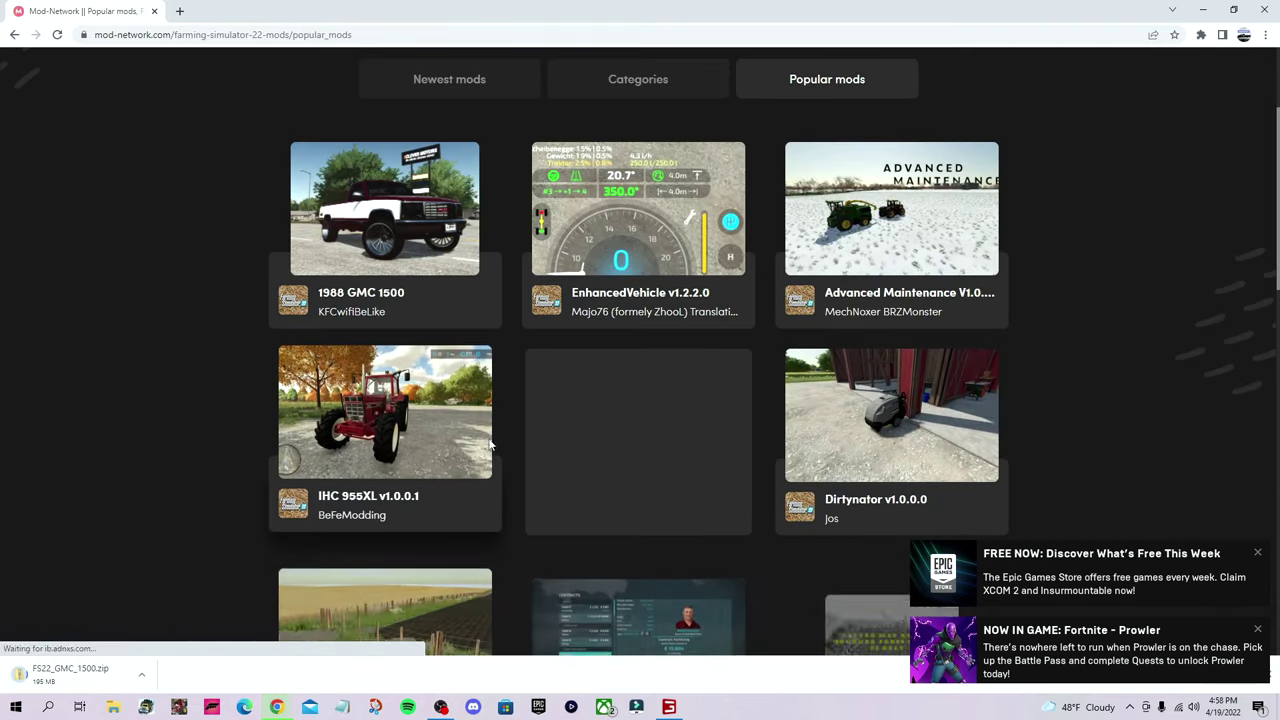
scroll(470, 480, "down", 5)
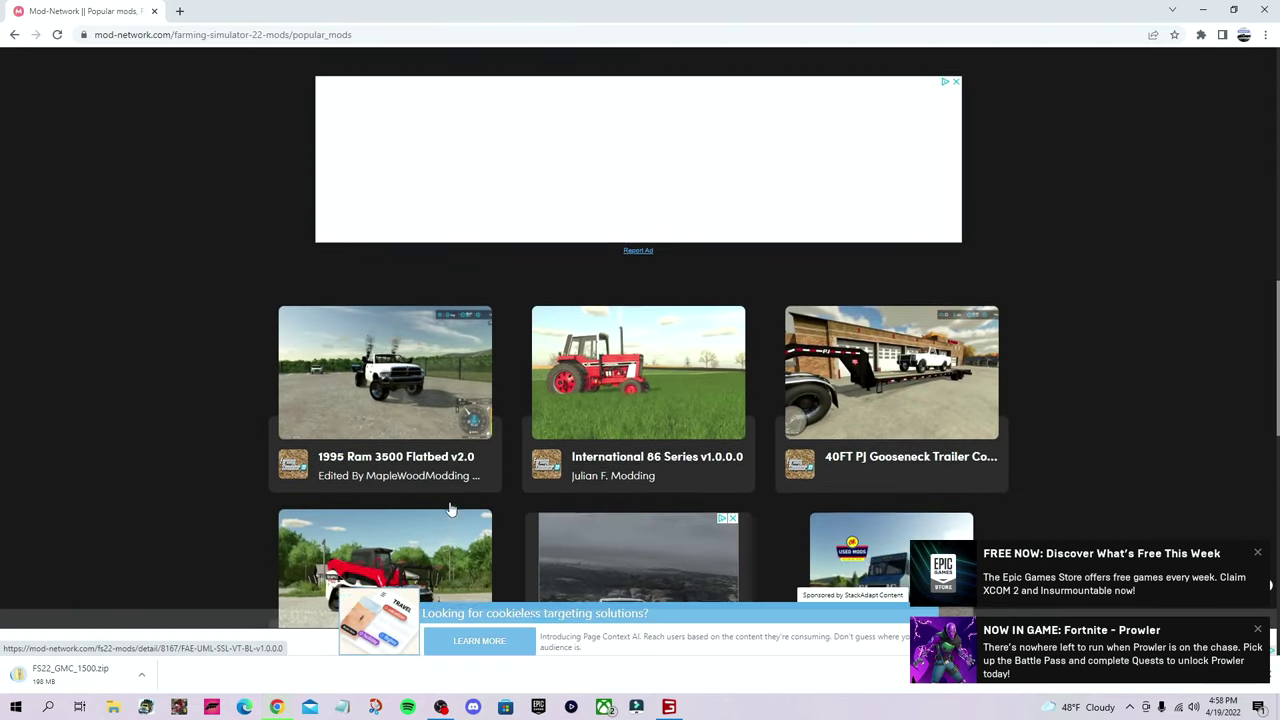
Step: Return to the Farming Simulator 22 mods index and dismiss the Epic free-game and Fortnite notifications
key("alt+Left")
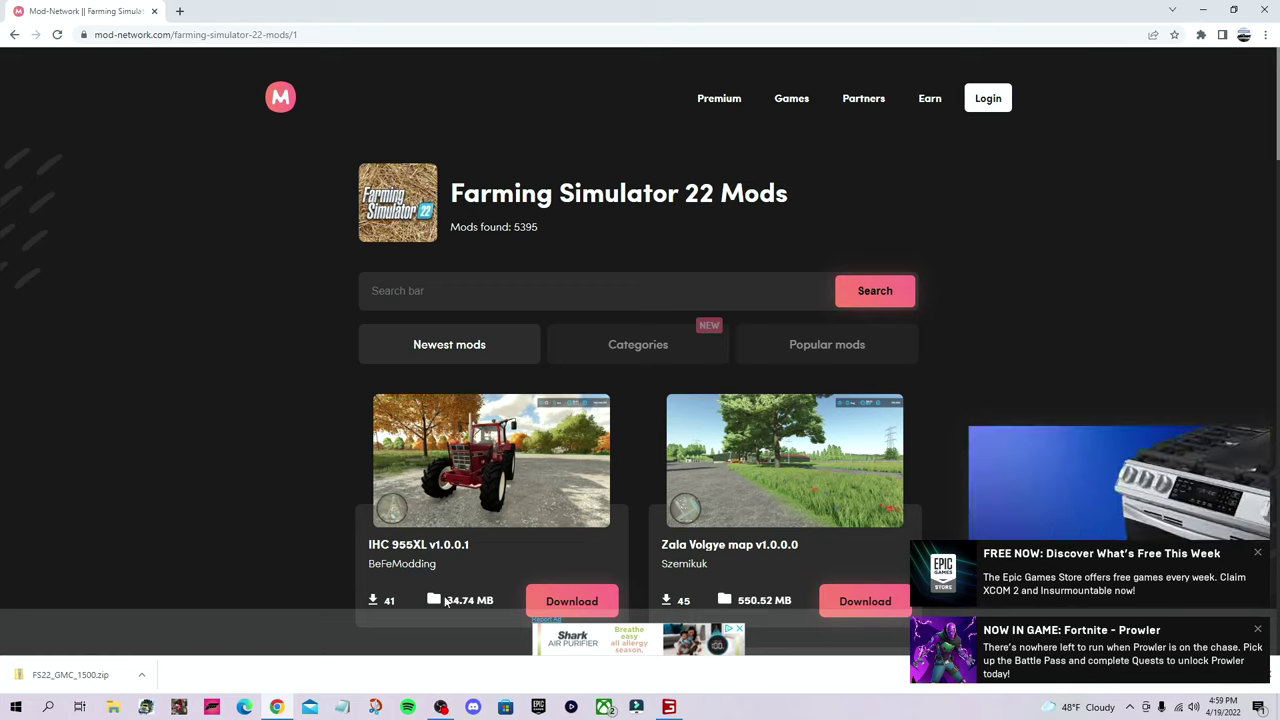
left_click(1257, 553)
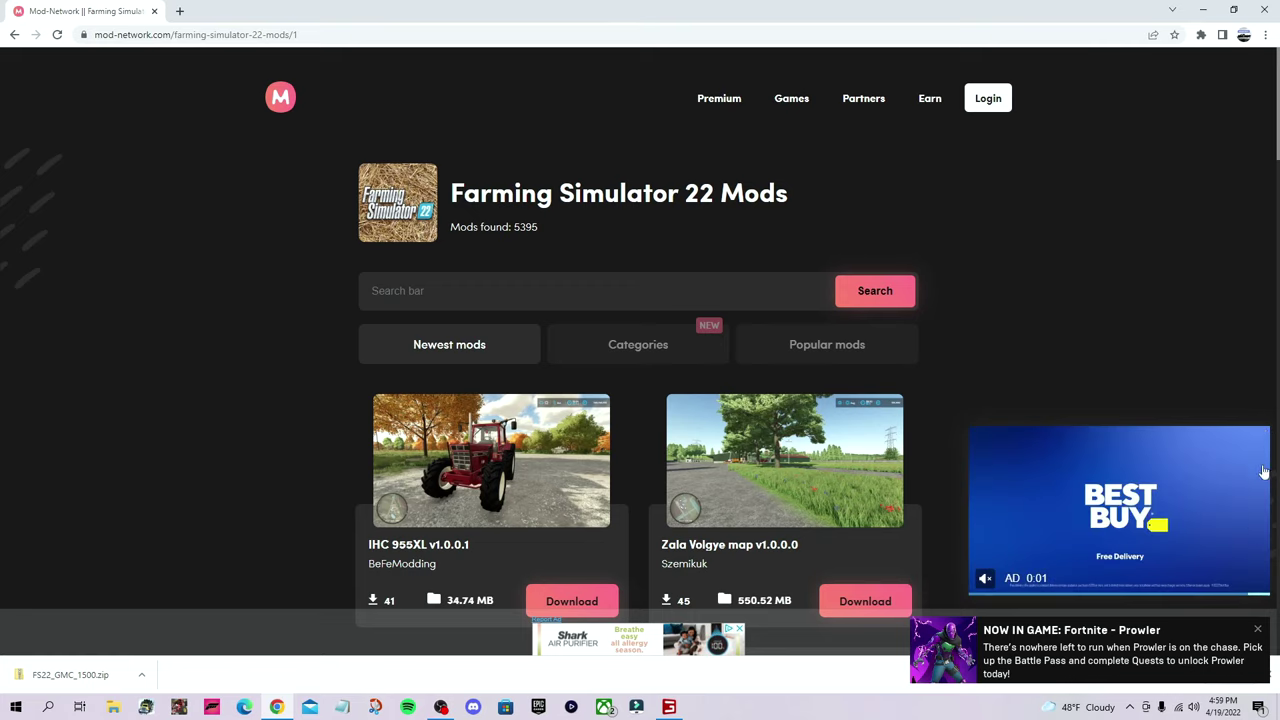
left_click(1257, 629)
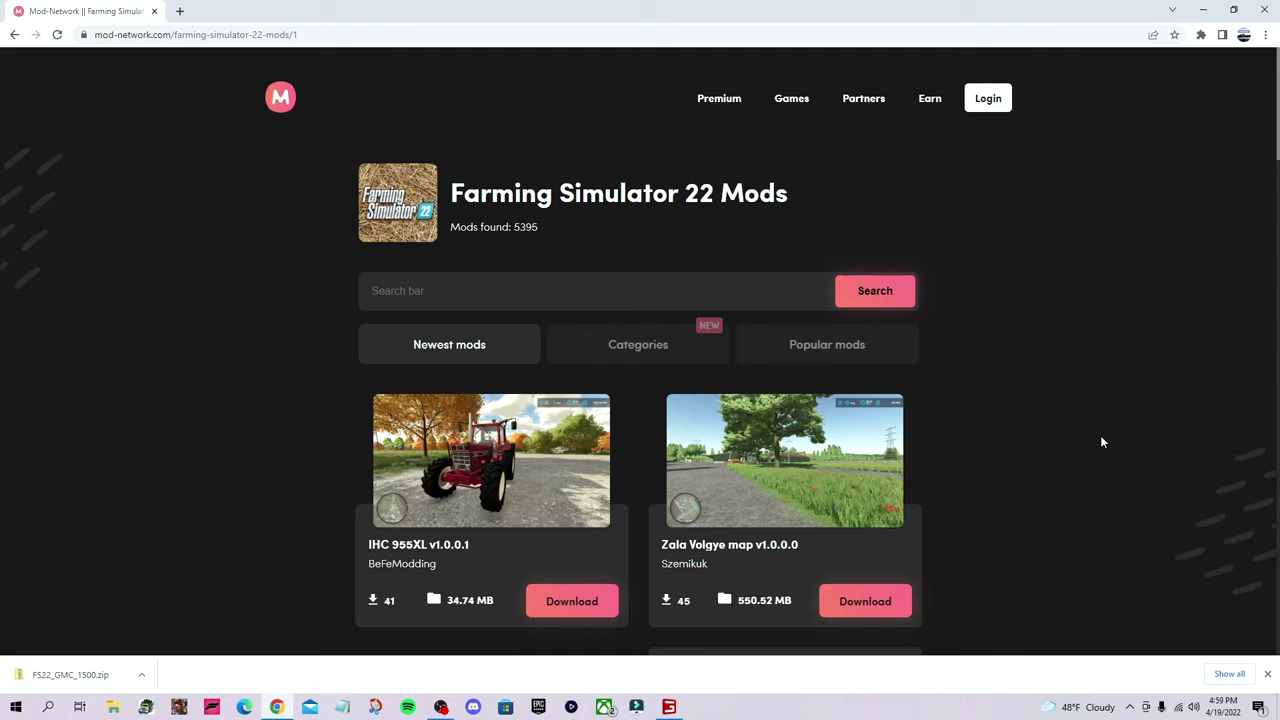
Step: In File Explorer, compare the FarmingSimulator2022 and 2019 mods folders, then select FS22_GMC_1500 in Downloads
left_click(114, 708)
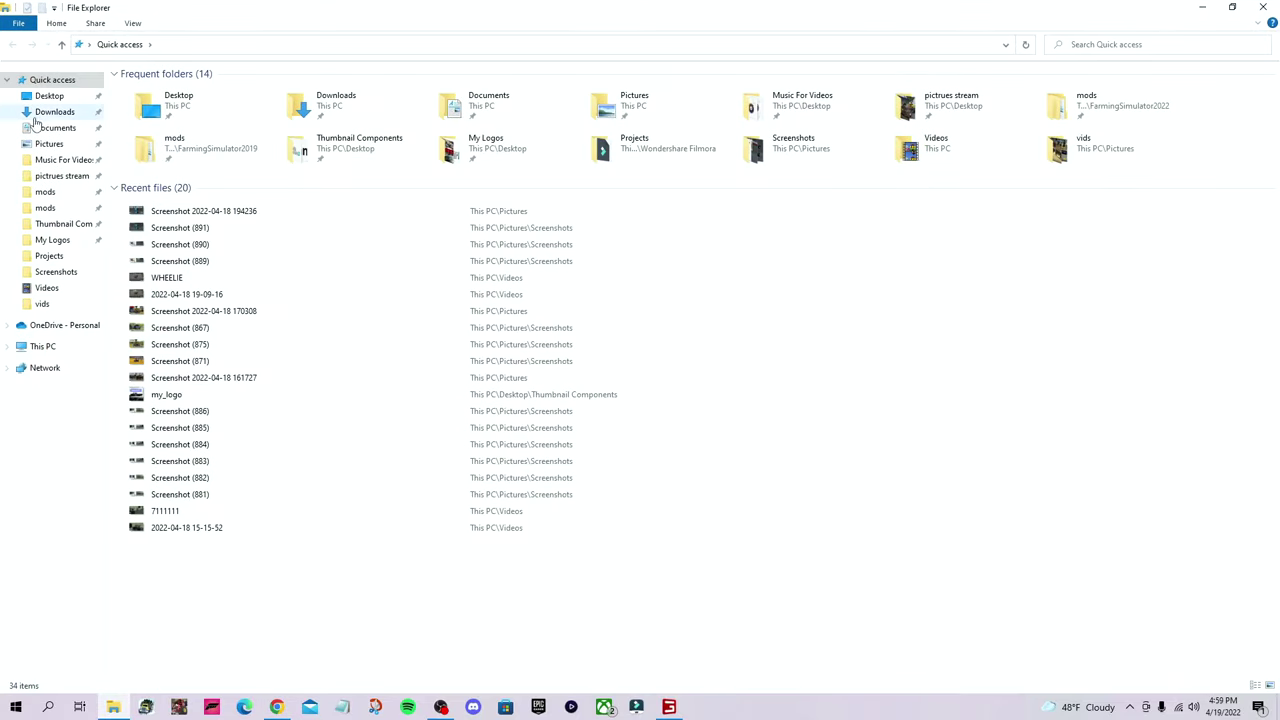
left_click(62, 113)
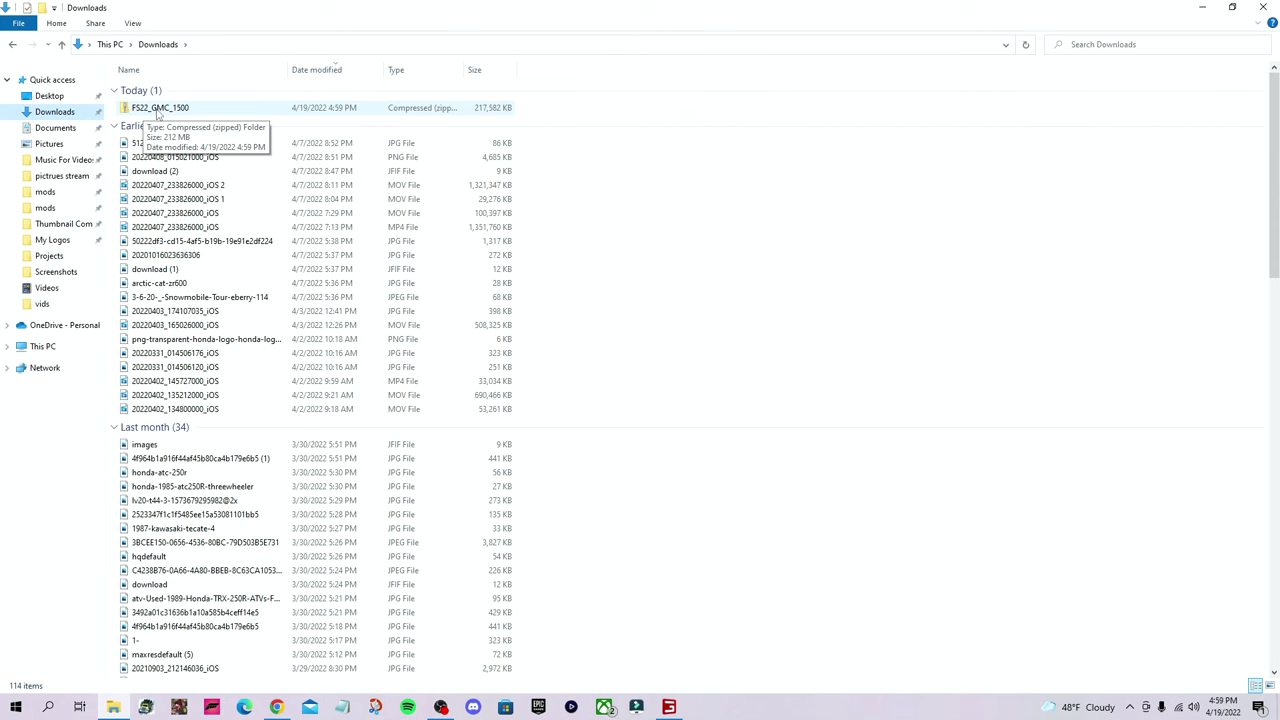
left_click(66, 192)
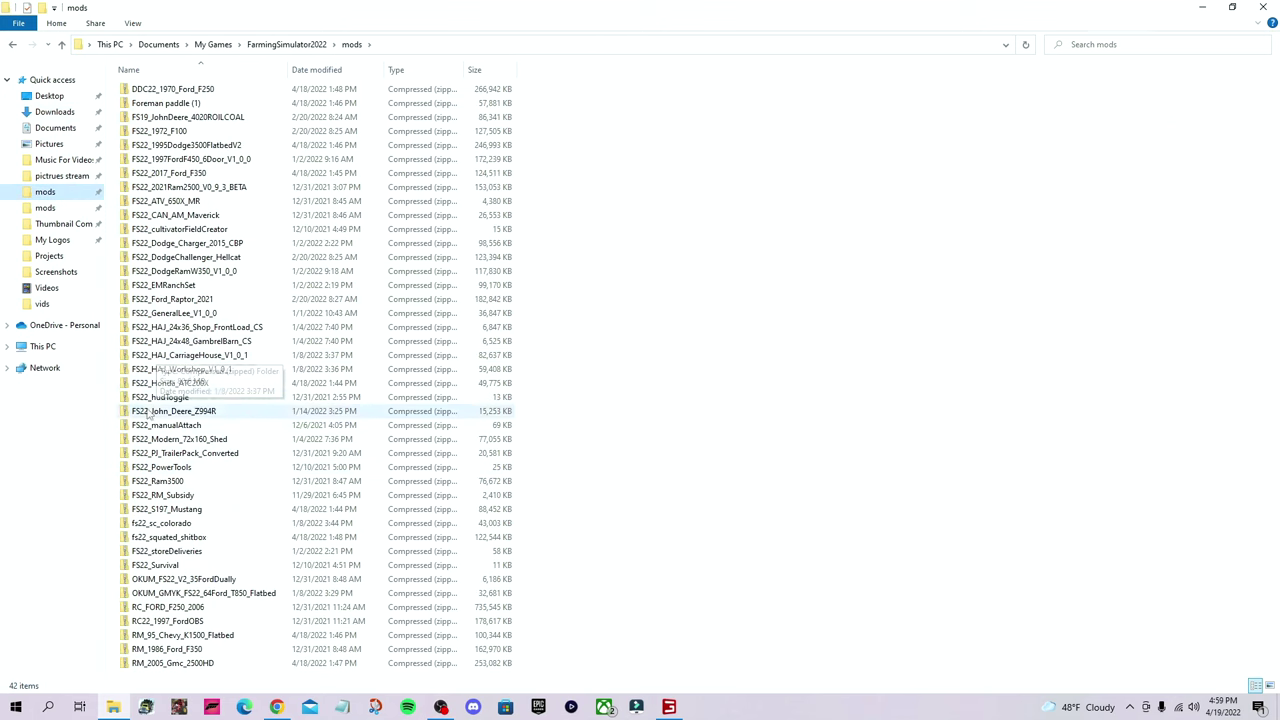
left_click(55, 208)
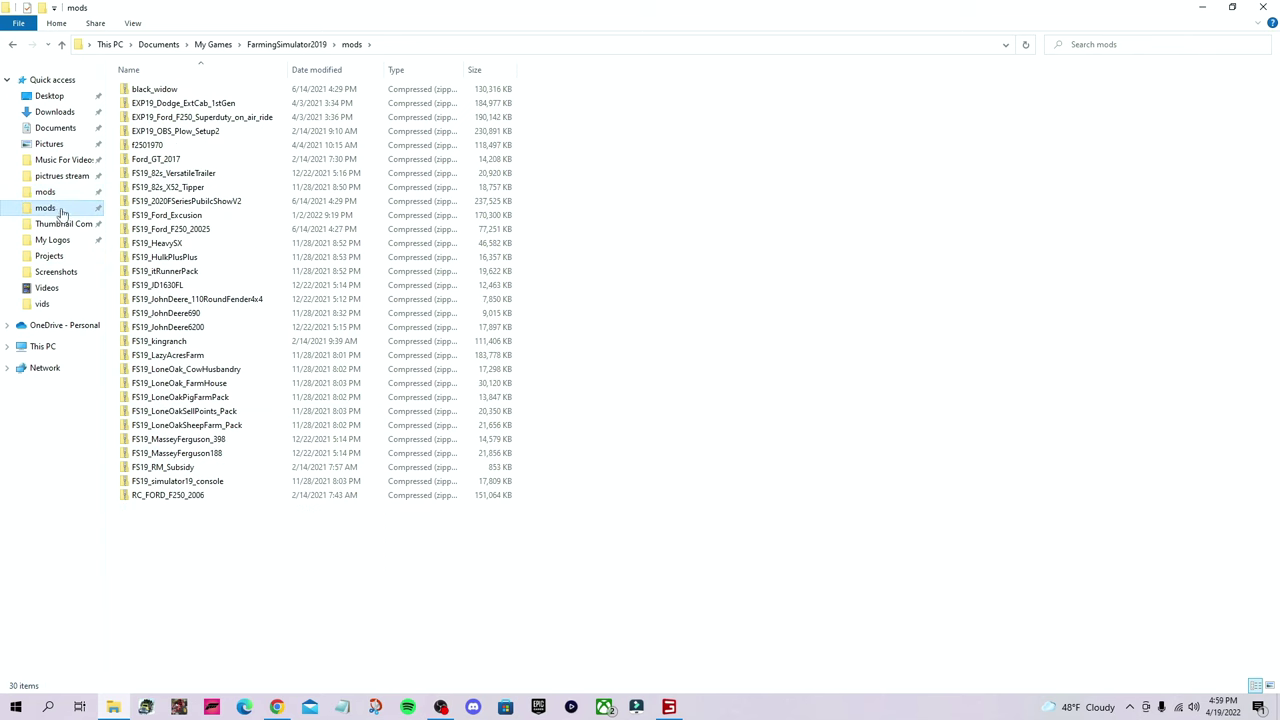
left_click(65, 195)
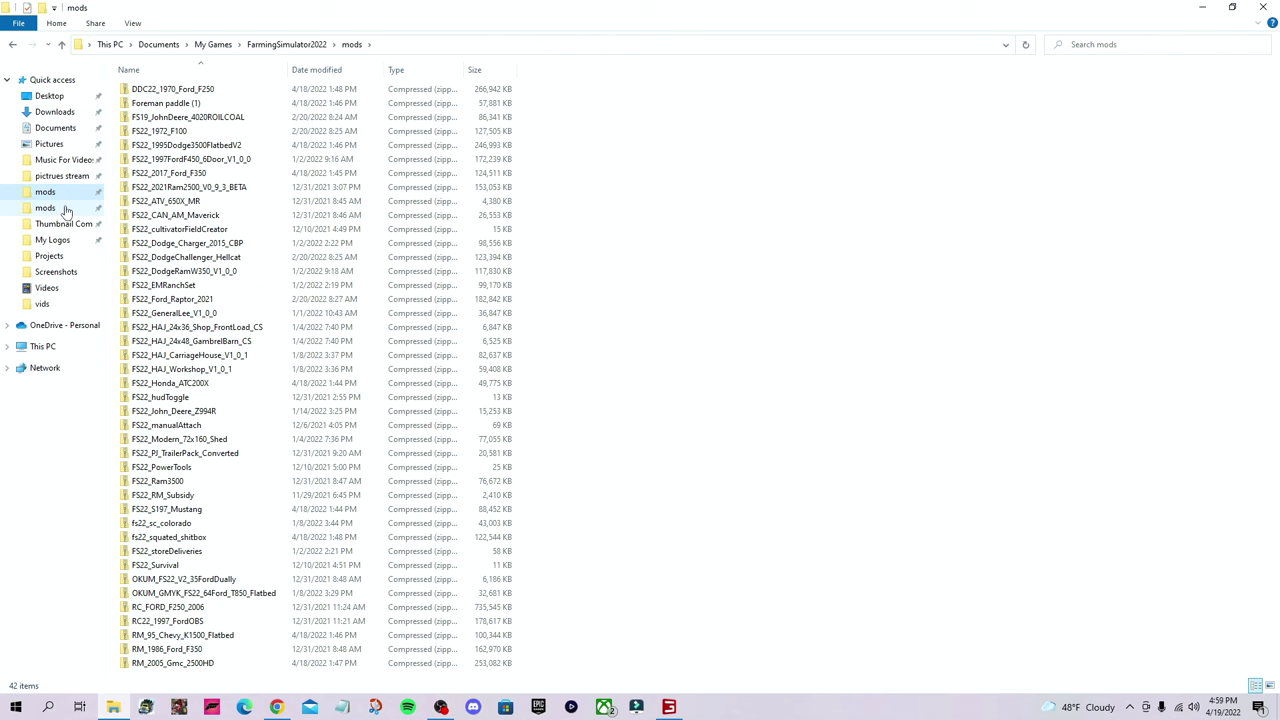
left_click(60, 208)
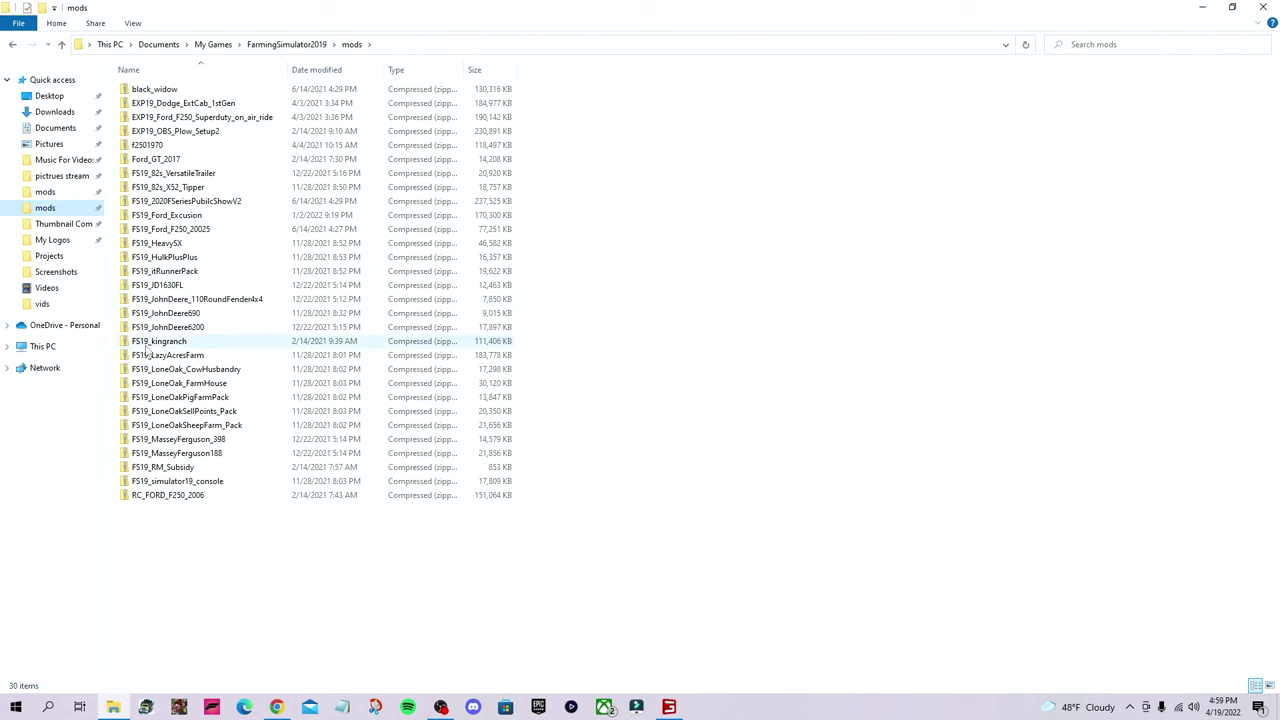
left_click(48, 192)
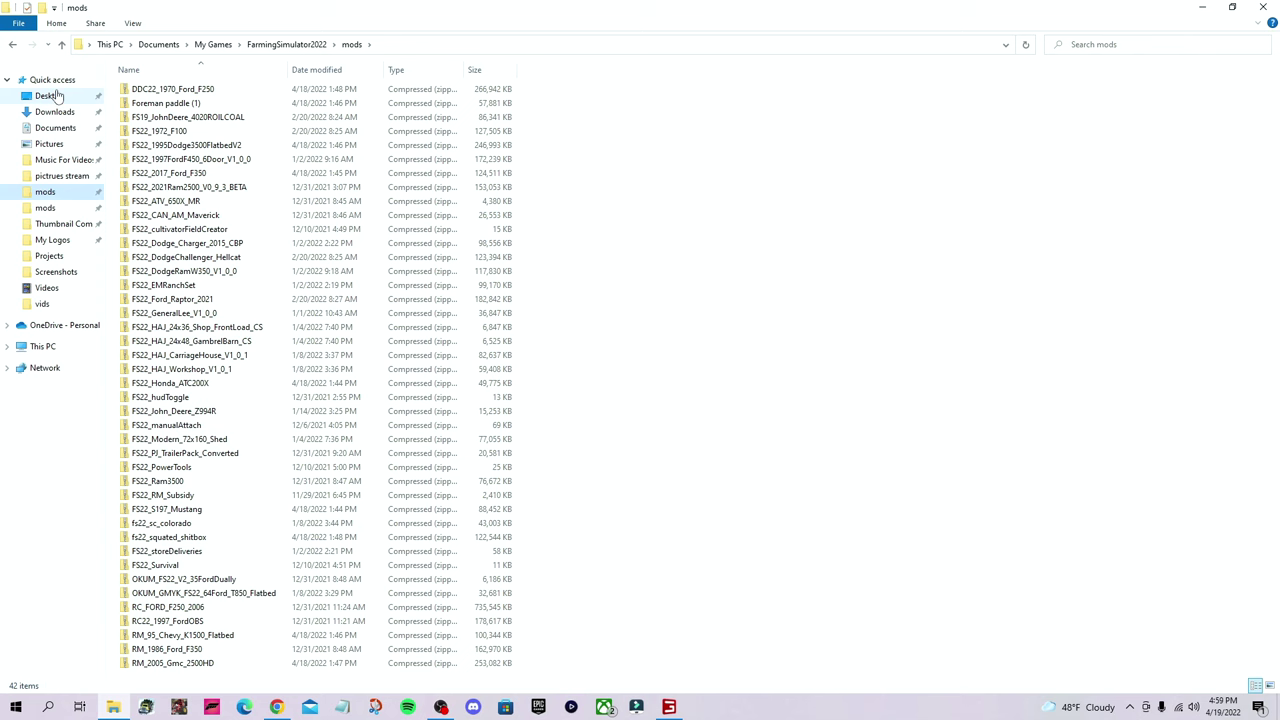
left_click(55, 112)
mouse_move(215, 105)
left_mouse_down()
mouse_move(80, 190)
mouse_move(228, 88)
mouse_move(225, 123)
mouse_move(117, 130)
mouse_move(65, 170)
mouse_move(80, 182)
mouse_move(218, 101)
left_mouse_up()
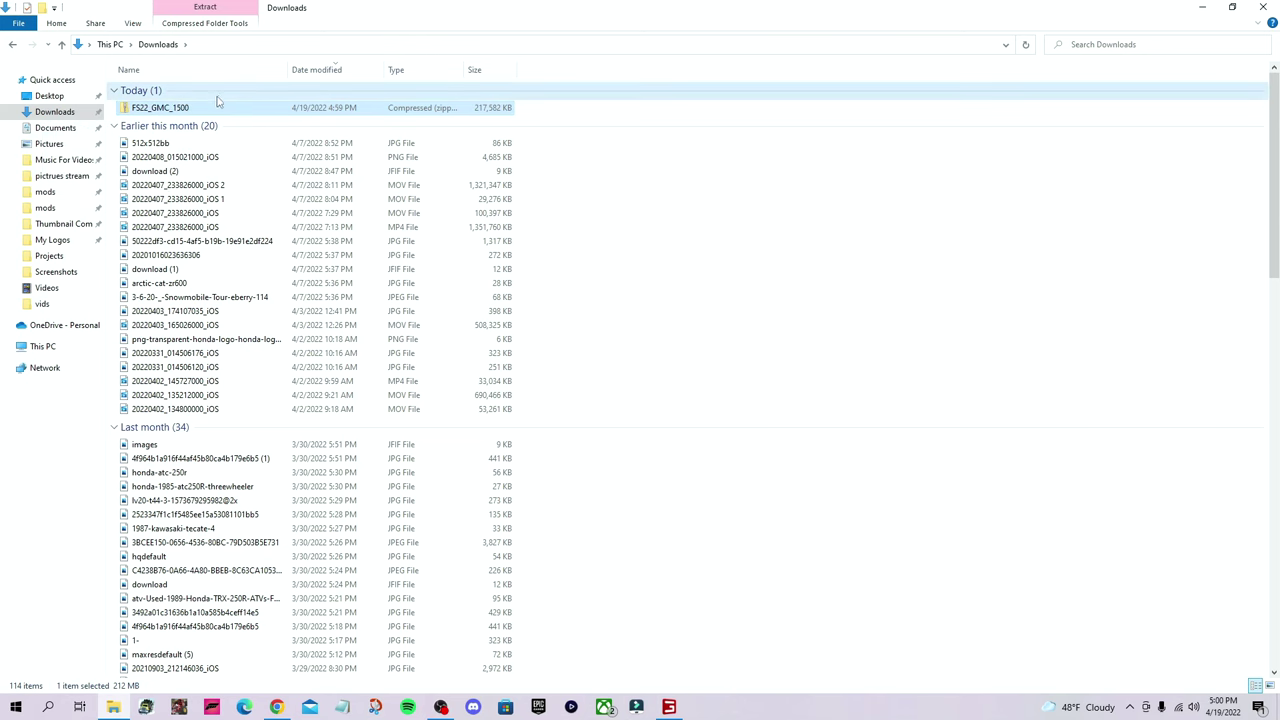
Step: Navigate Documents > My Games > FarmingSimulator2022 > mods, which lists 42 compressed mod files
left_click(58, 196)
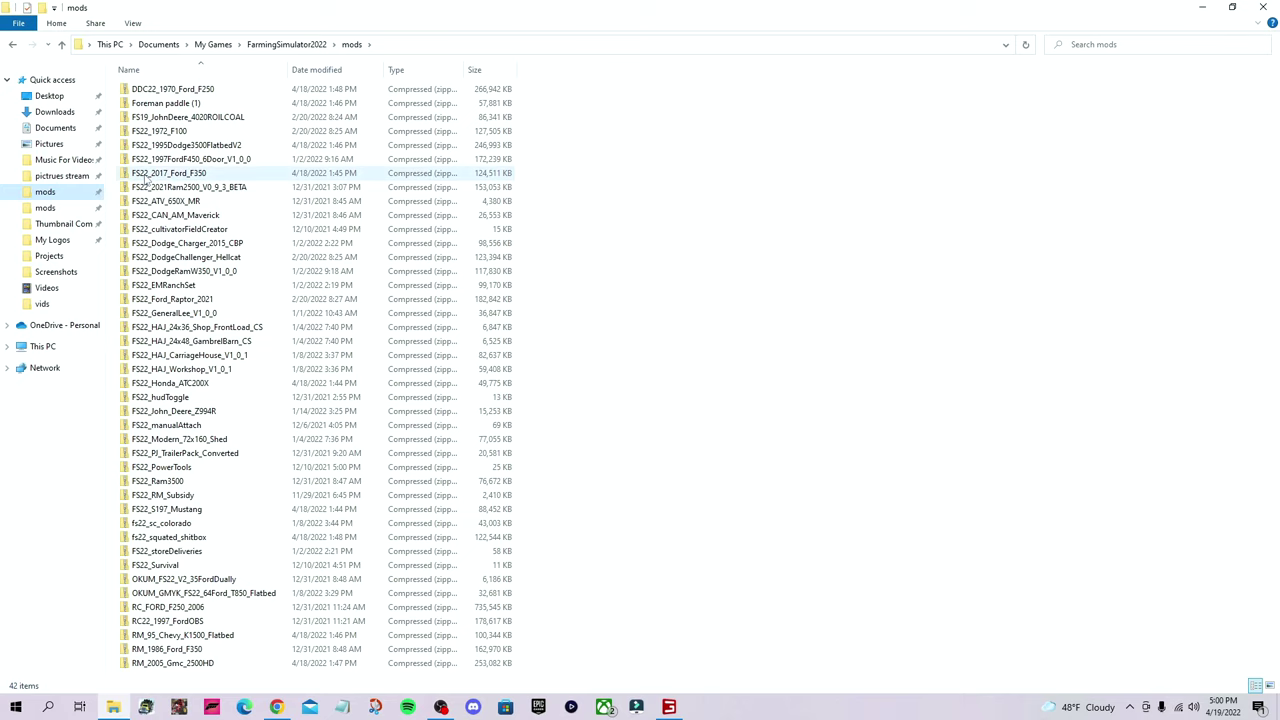
left_click(52, 130)
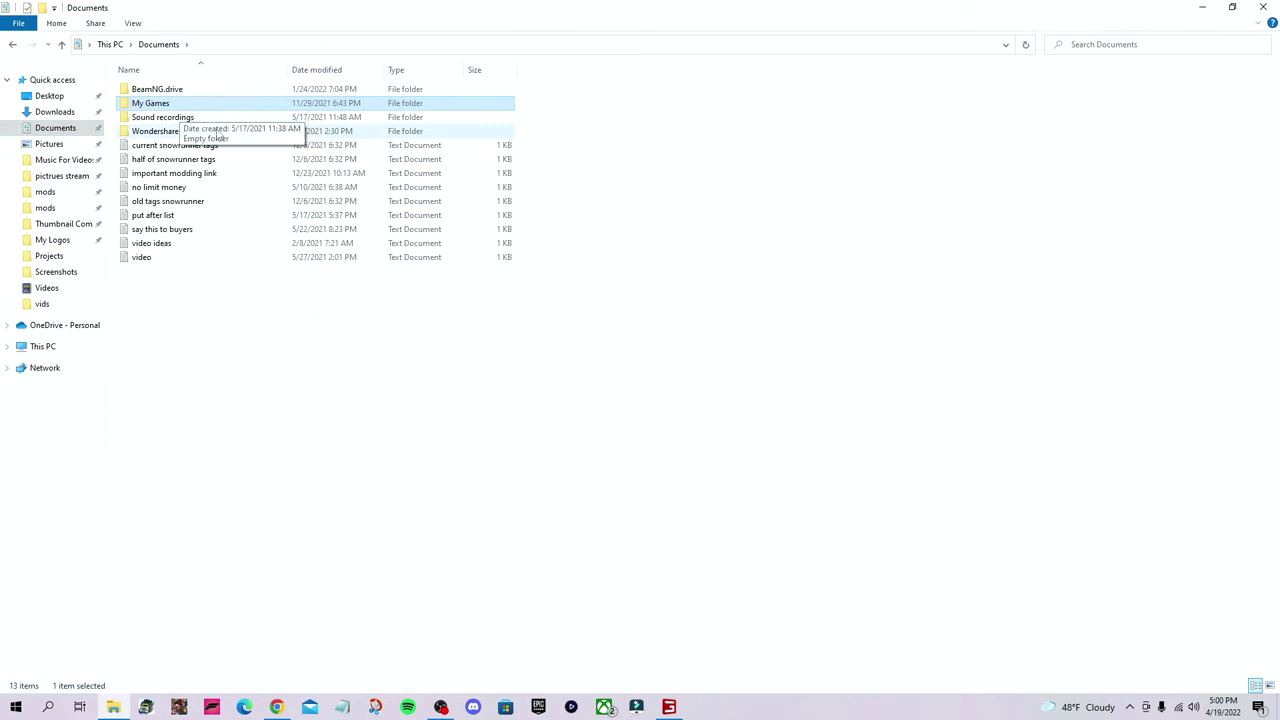
double_click(161, 107)
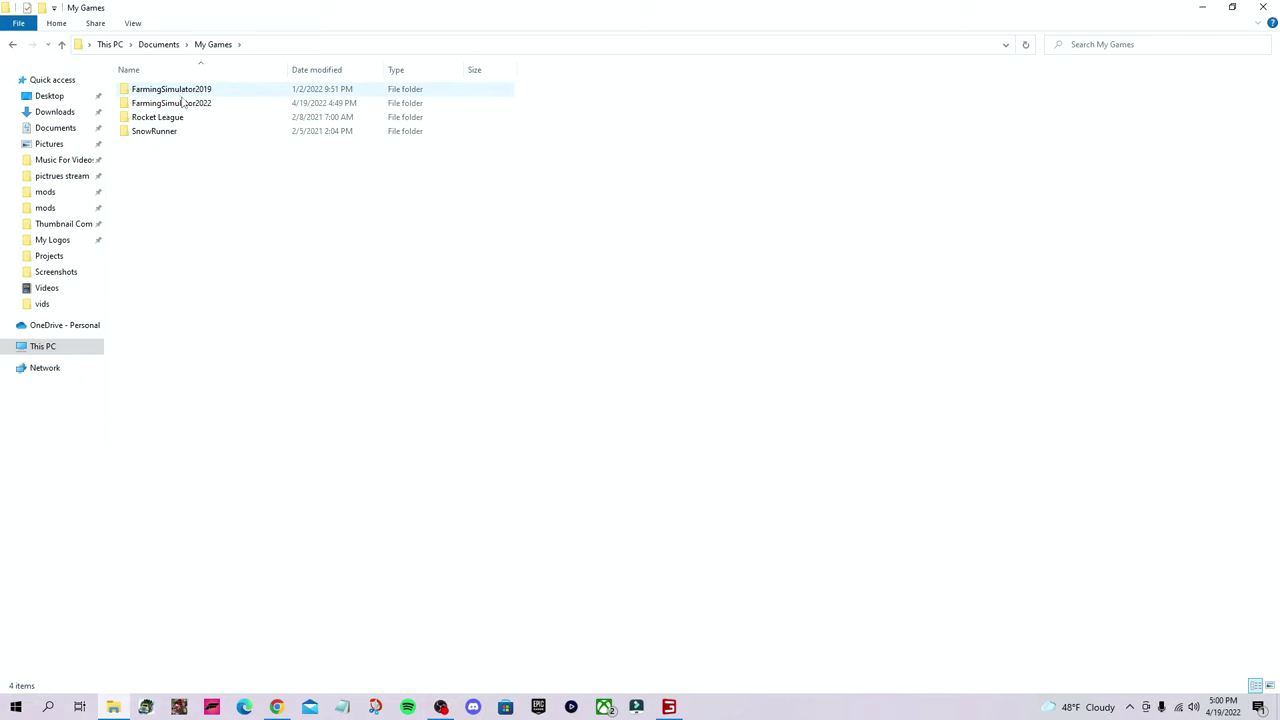
double_click(180, 103)
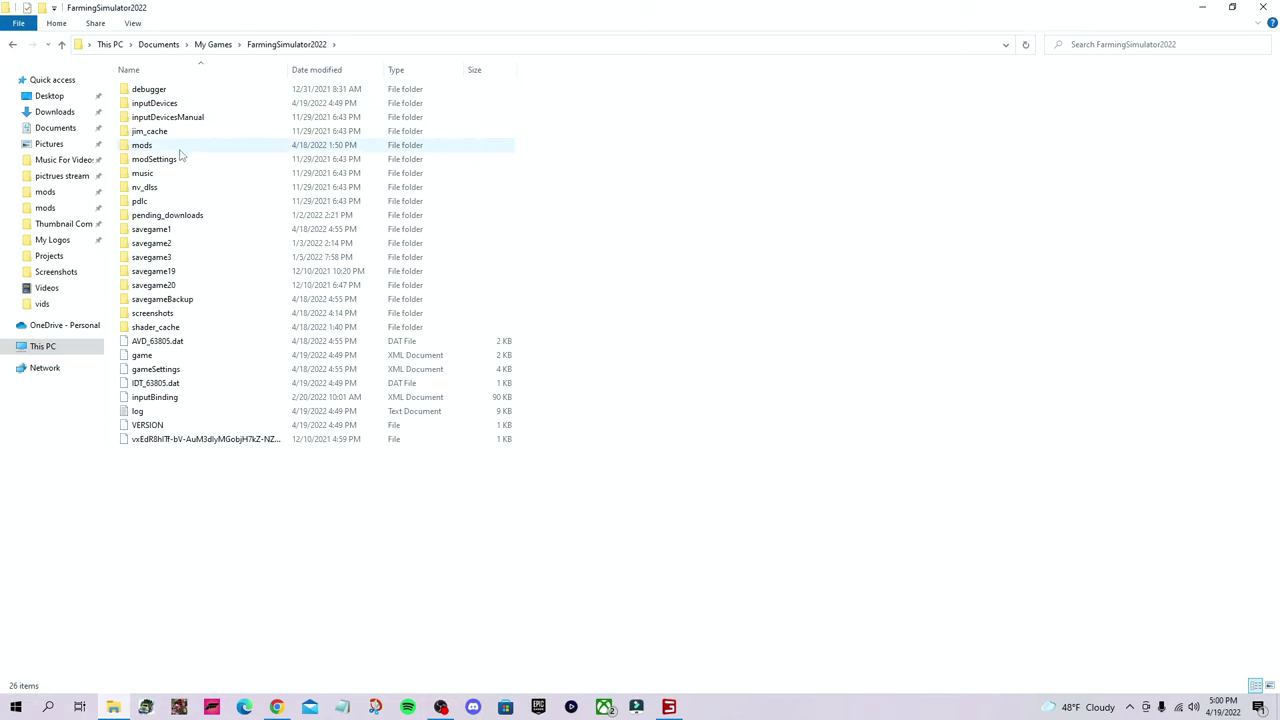
double_click(142, 146)
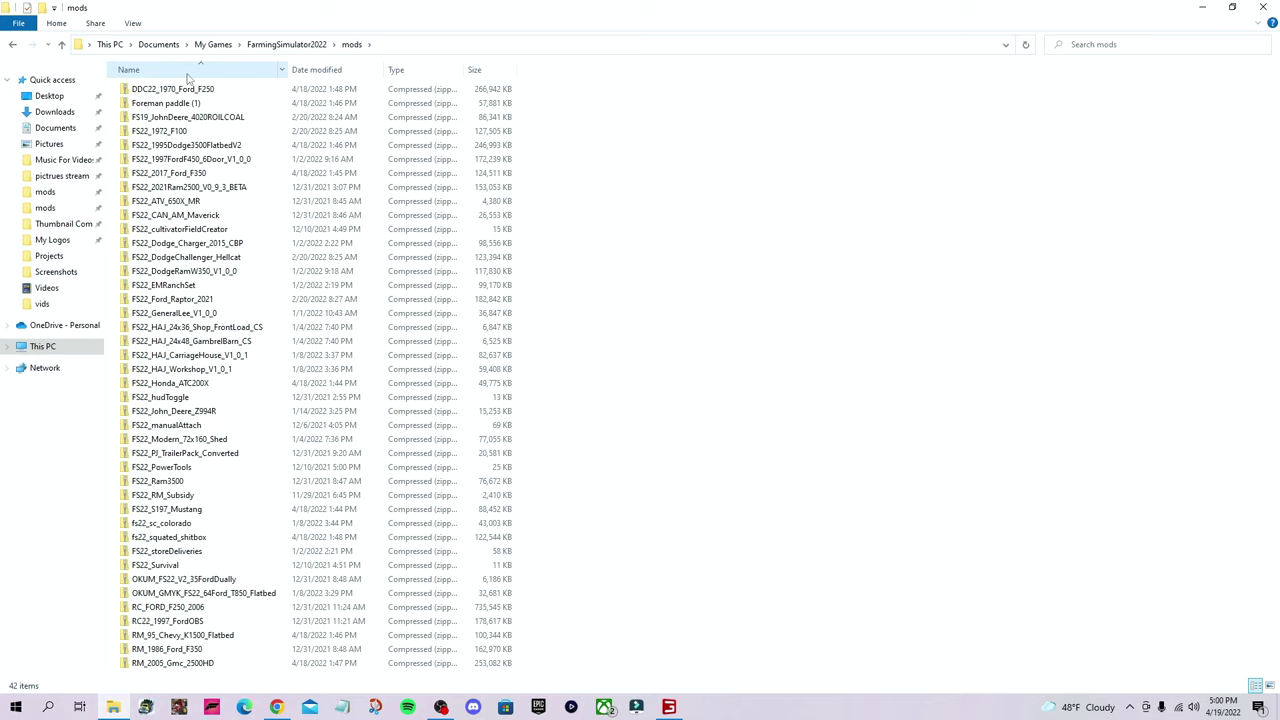
Step: Drag FS22_GMC_1500 from Downloads onto the pinned mods folder and confirm it now holds 43 files
left_click(60, 196)
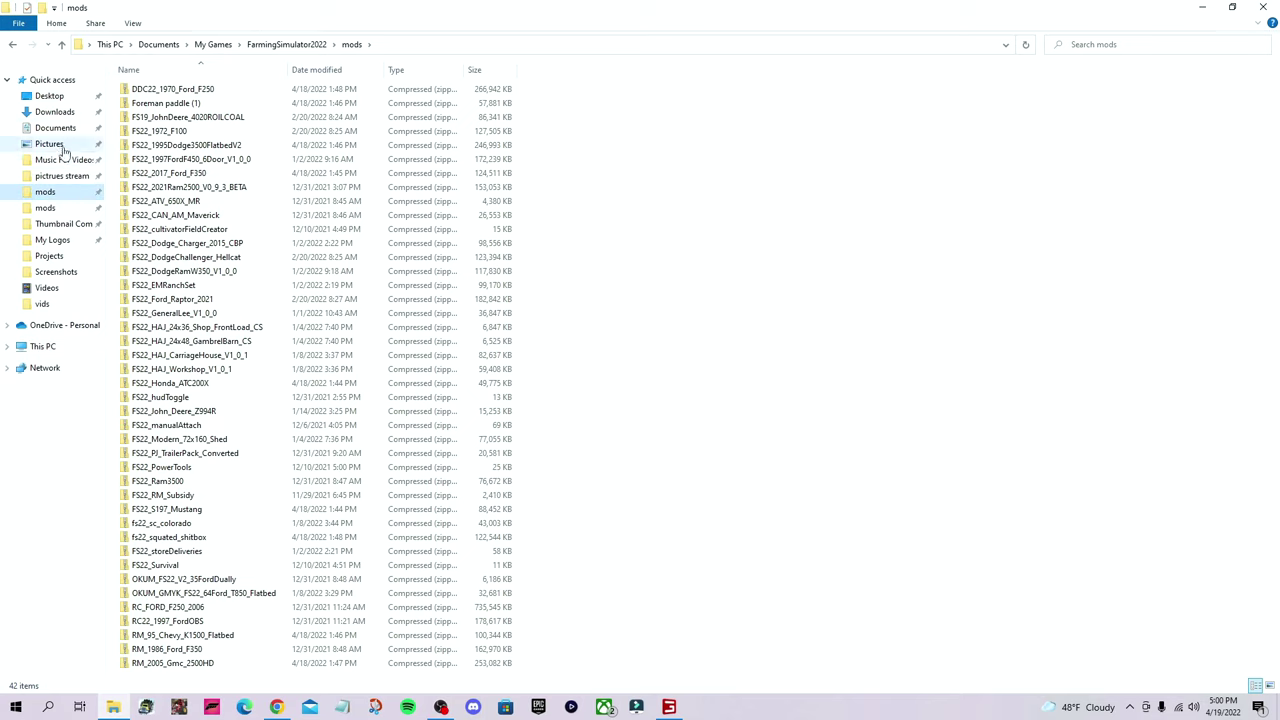
left_click(55, 112)
left_click_drag(165, 108, 60, 196)
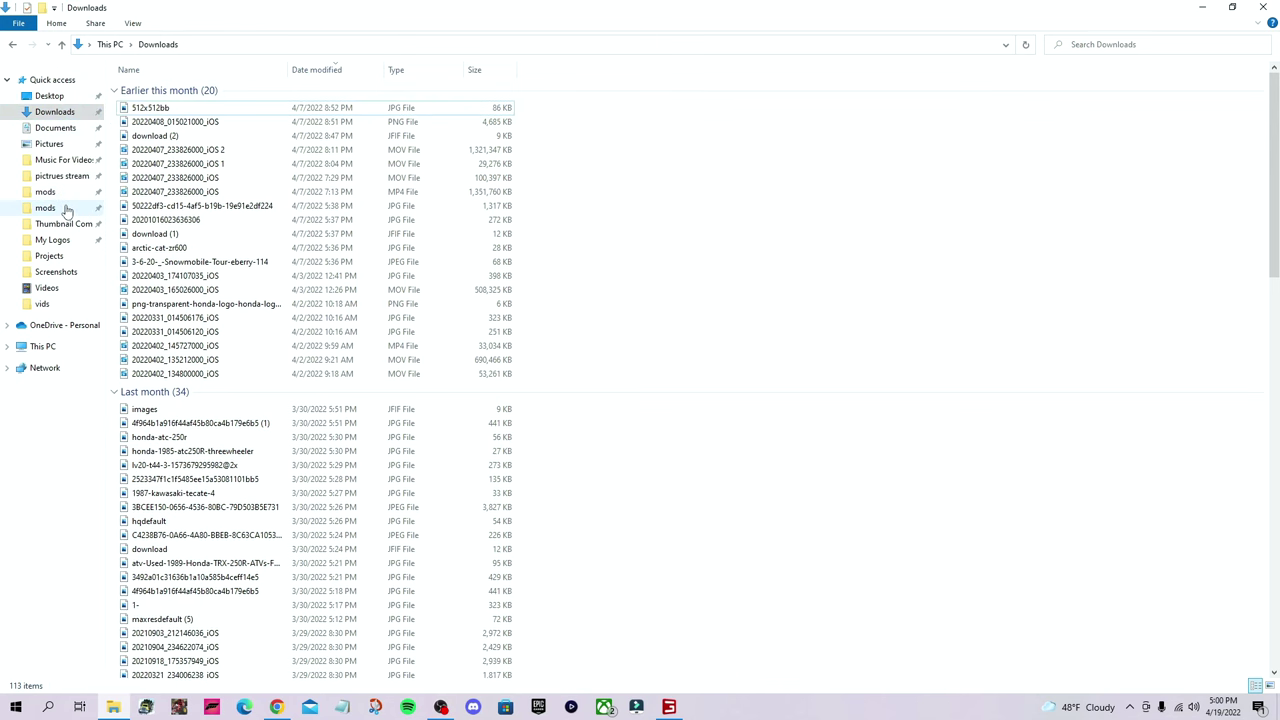
left_click(45, 192)
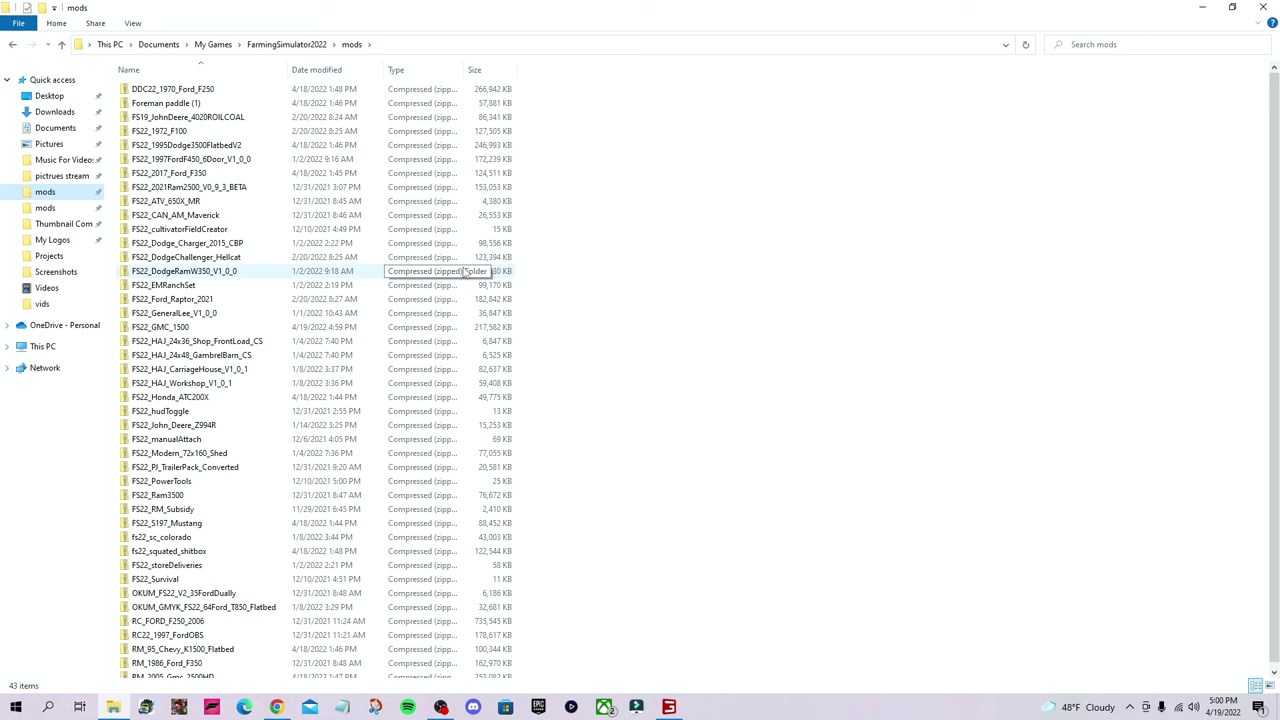
Step: Close File Explorer, hide Chrome's finished downloads list, and close the browser
left_click(1263, 7)
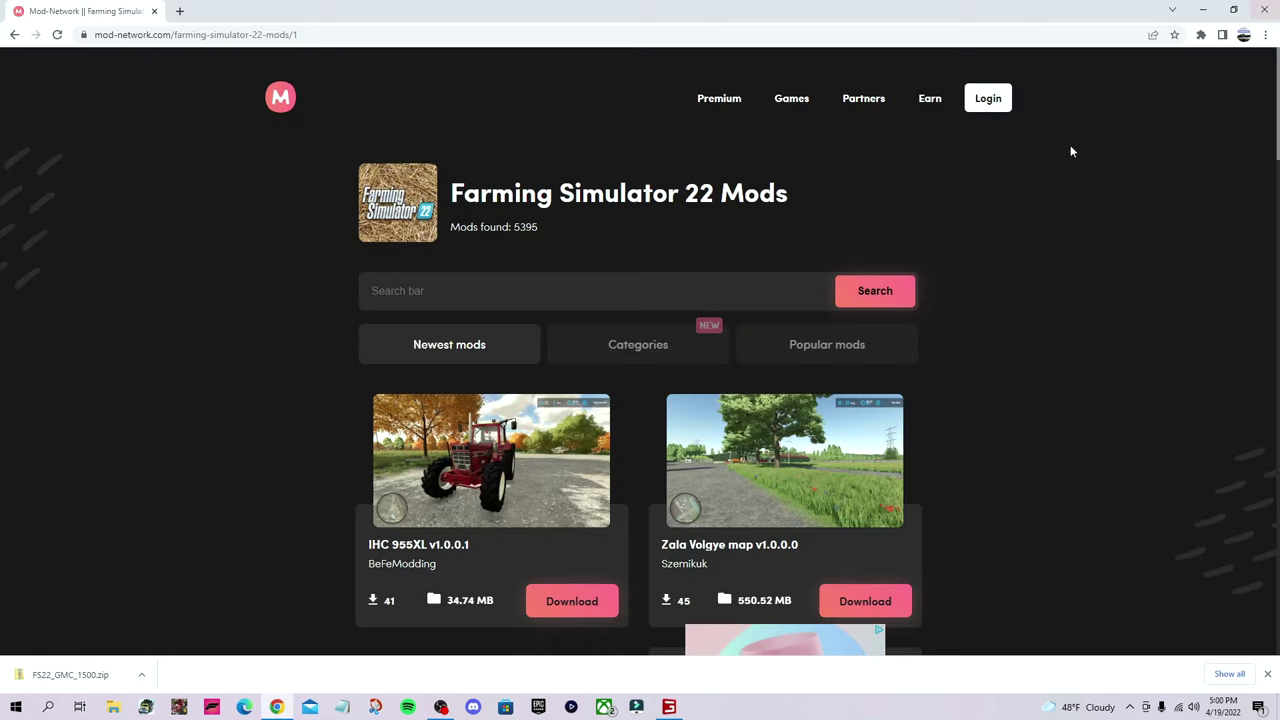
scroll(620, 380, "down", 5)
scroll(730, 425, "up", 3)
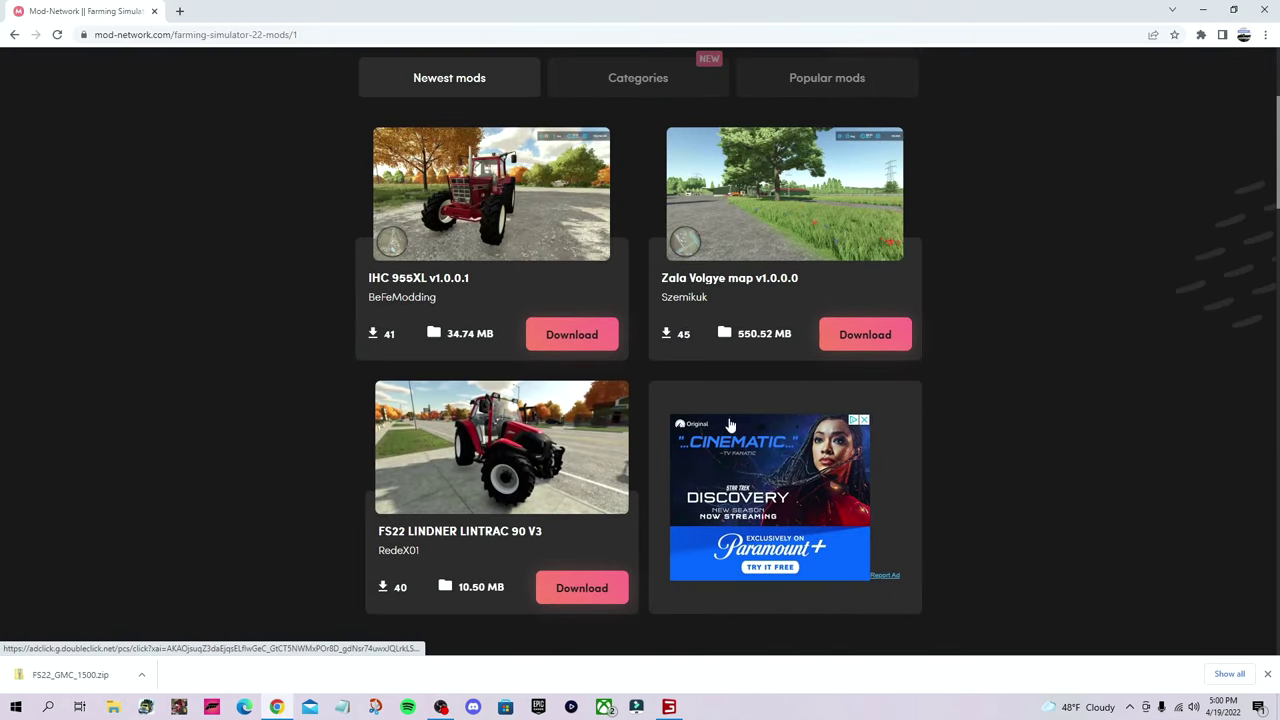
left_click(1267, 674)
left_click(1265, 9)
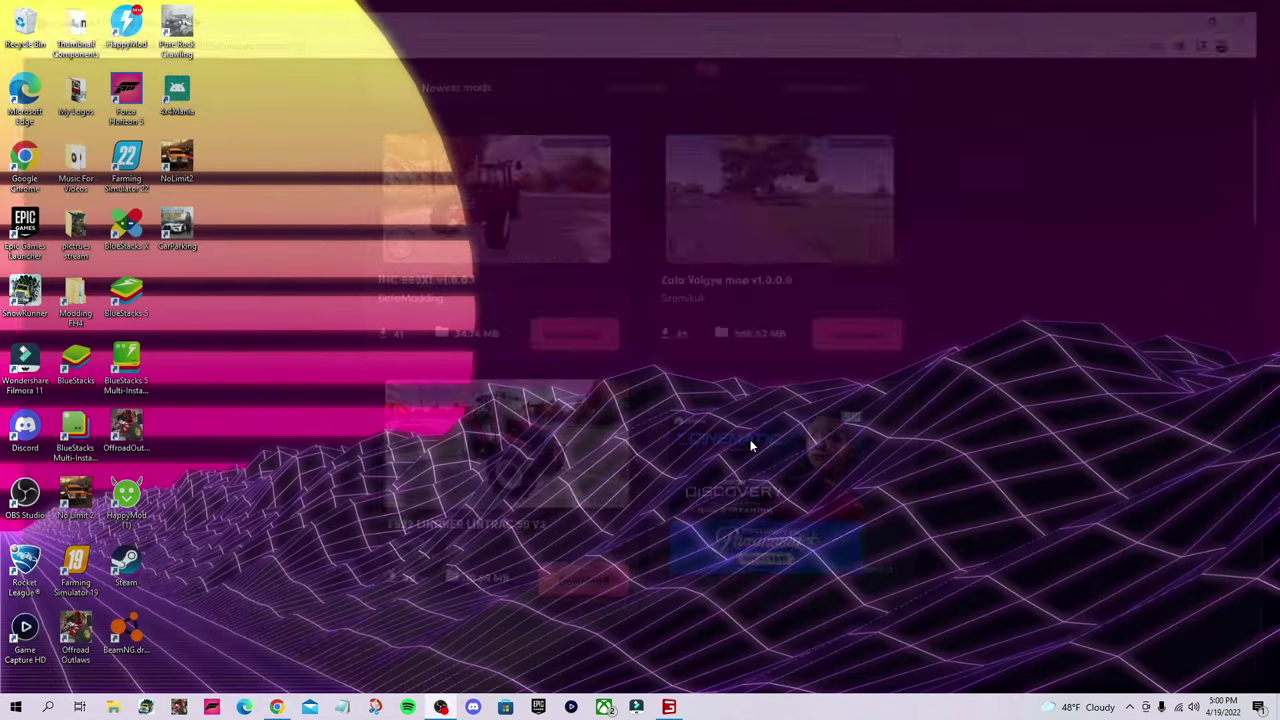
Step: Quit the running Farming Simulator 22 and relaunch it from the desktop shortcut
left_click(670, 706)
left_click(150, 608)
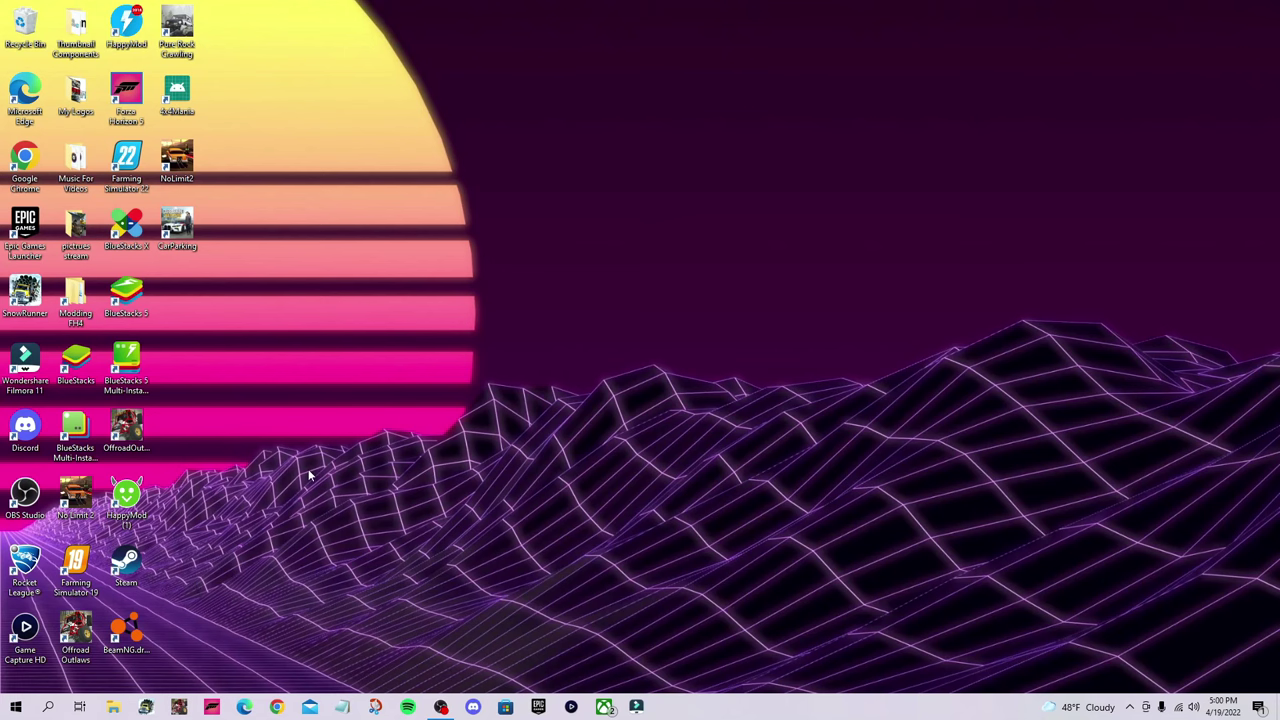
left_click(1128, 80)
double_click(128, 165)
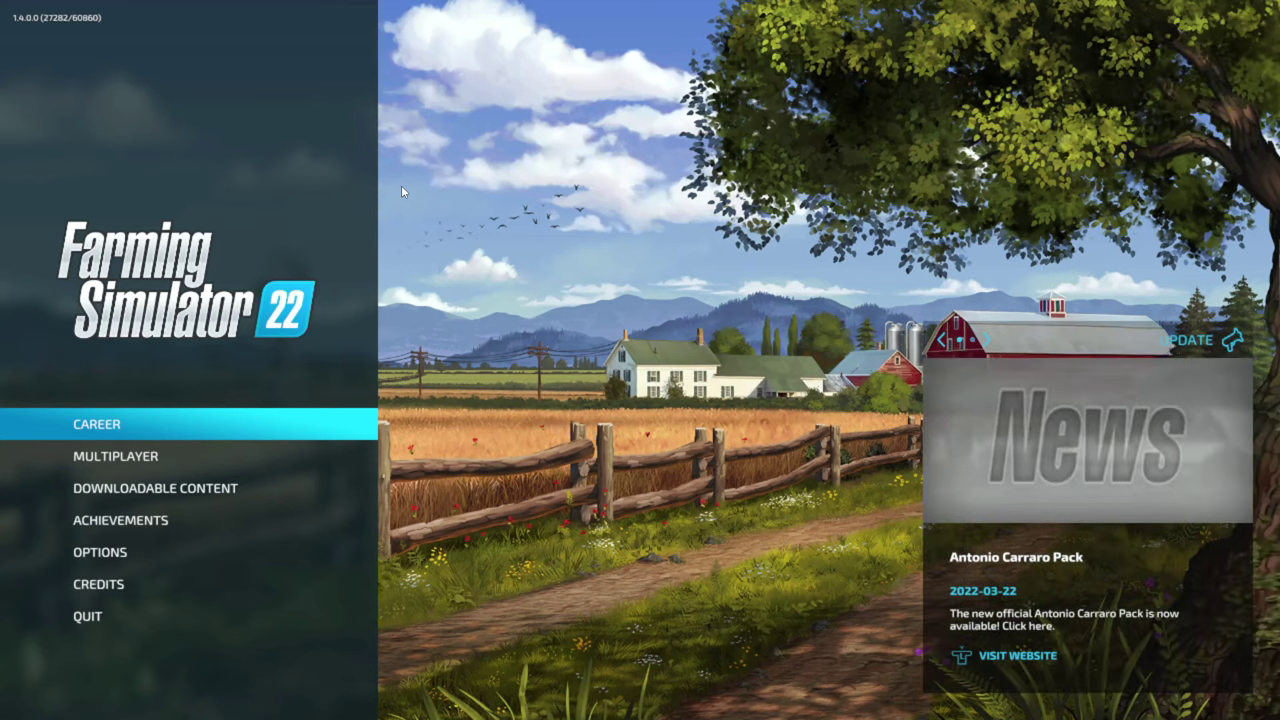
Step: Start a career game, choose Game save 1, and open its mod selection list
key("Return")
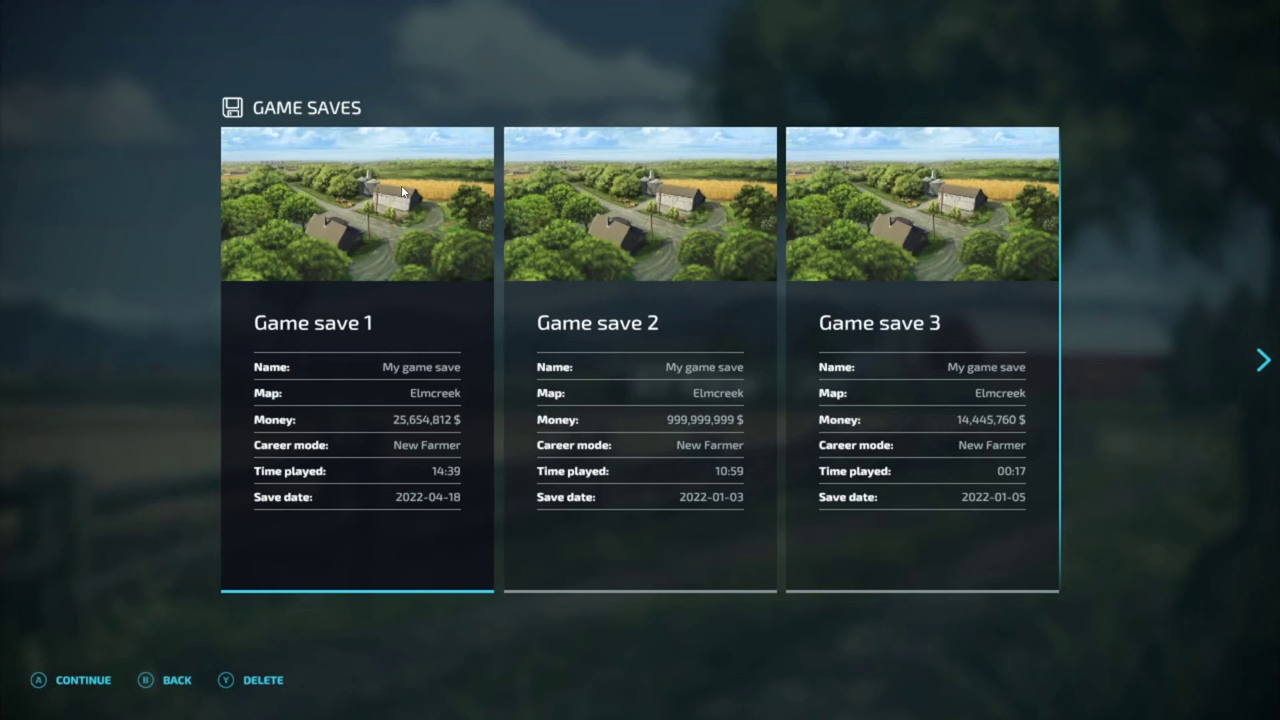
key("Return")
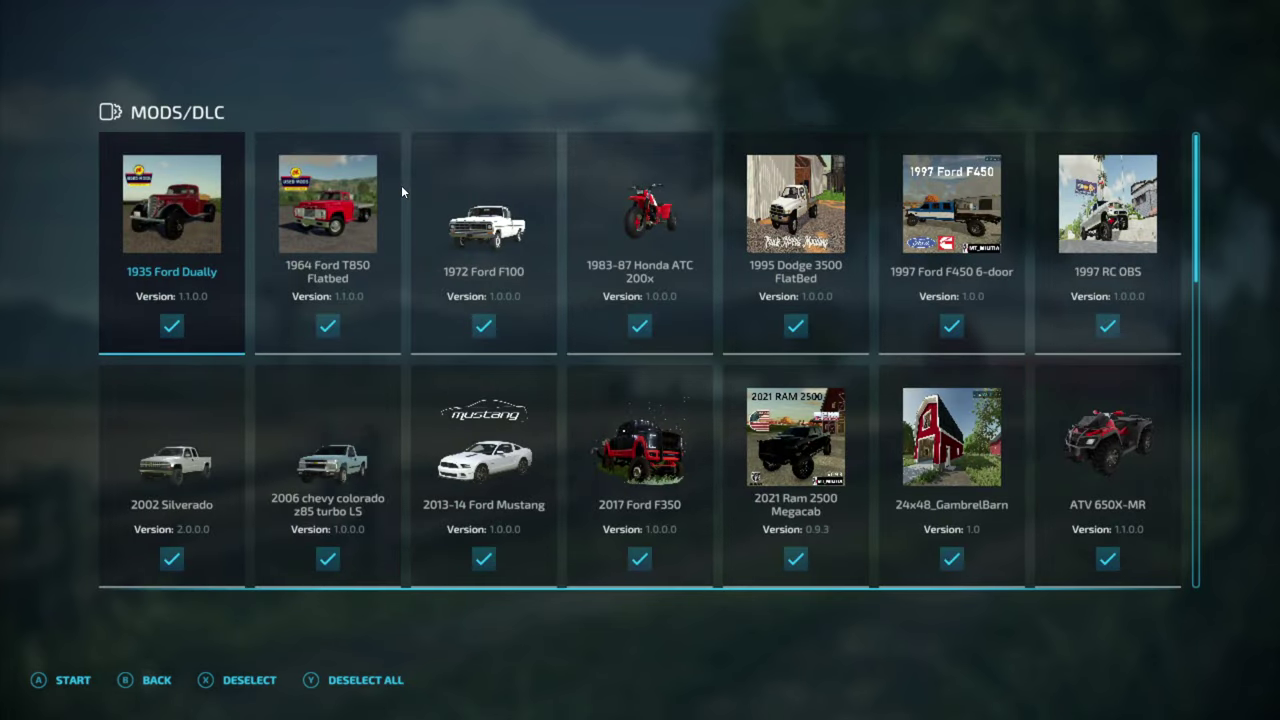
key("Down")
key("Down")
key("Down")
key("Down")
key("Down")
key("Down")
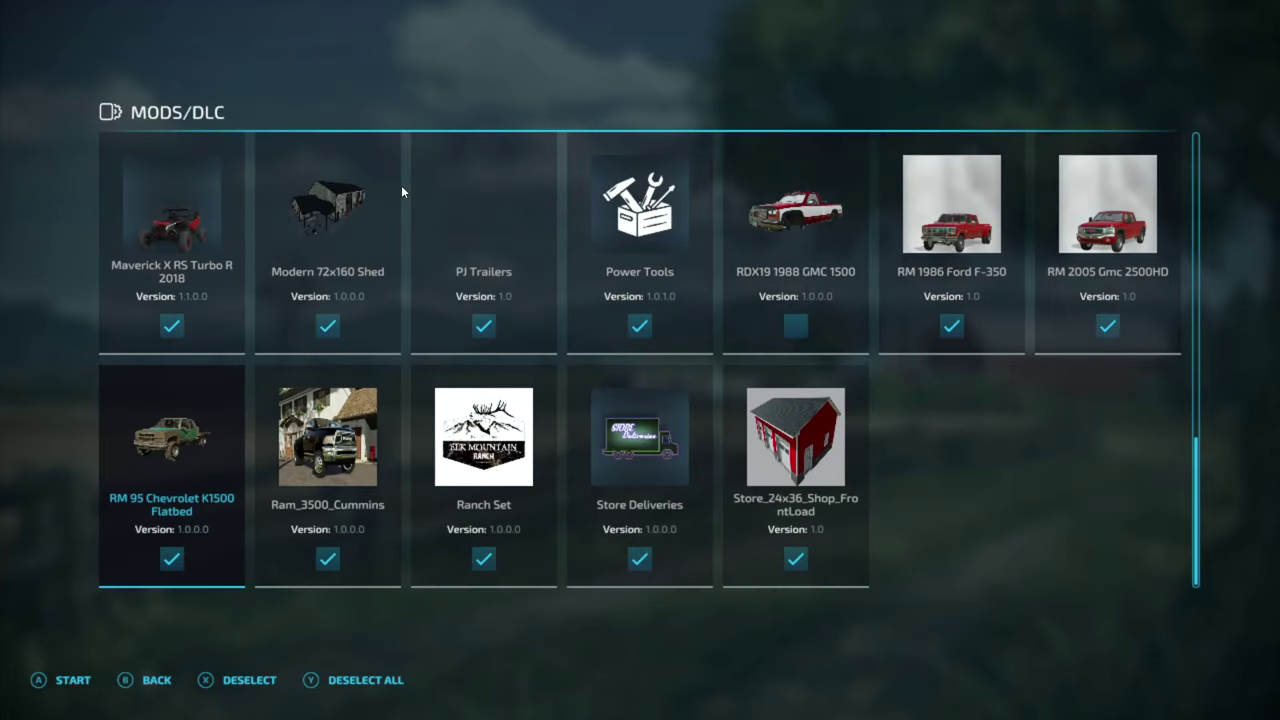
key("Up")
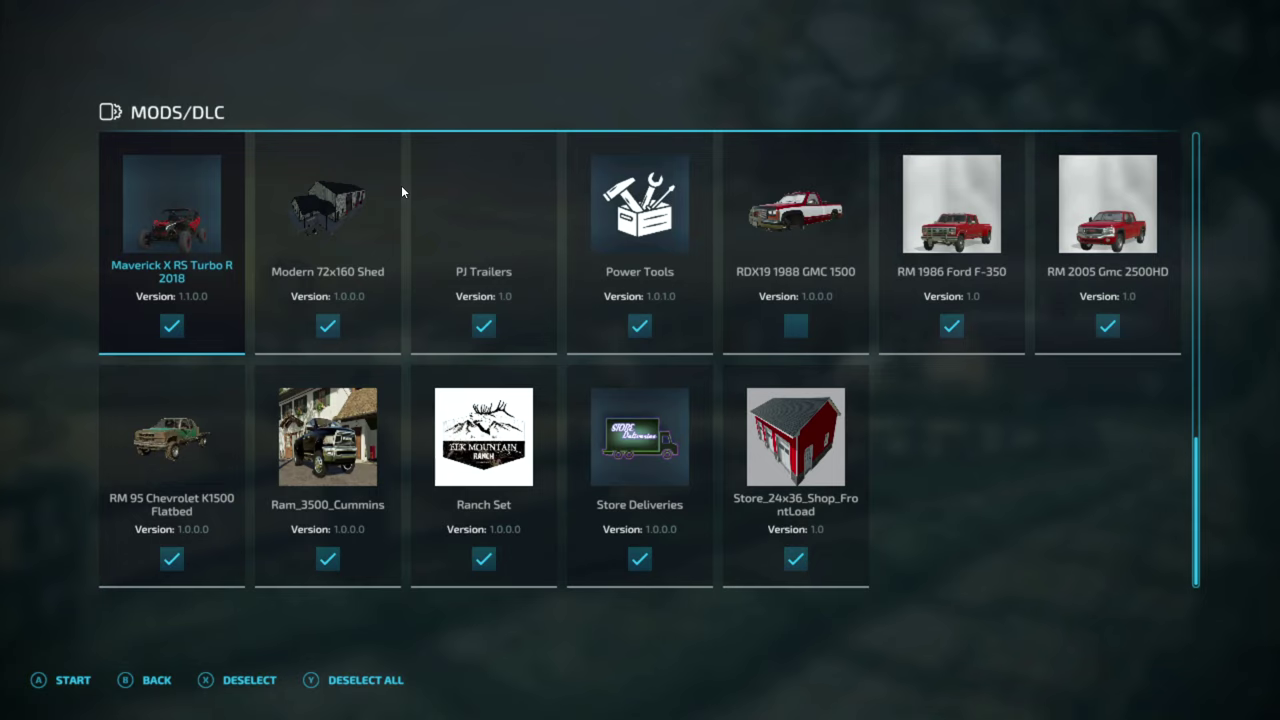
key("Right")
key("Right")
key("Right")
key("Right")
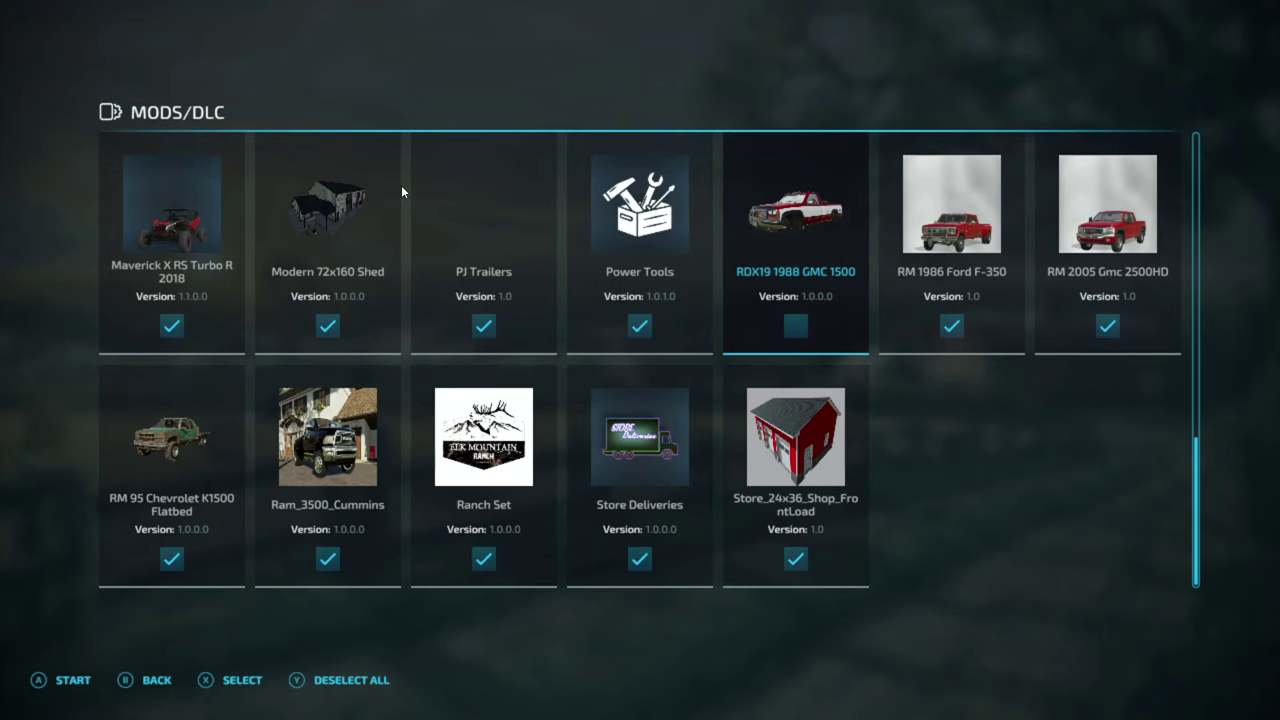
Step: Browse the mod grid with the arrow keys, ending on the unticked RDX19 1988 GMC 1500
key("Up")
key("Right")
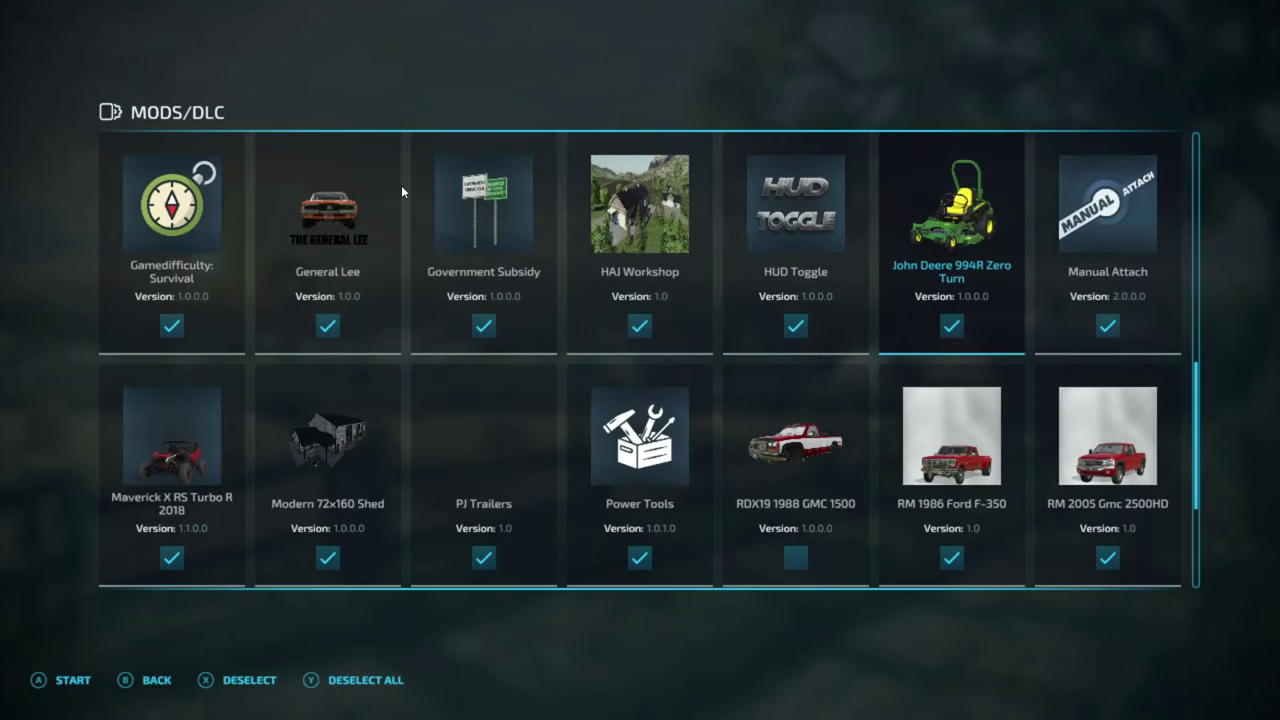
key("Down")
key("Right")
key("Left")
key("Left")
key("Up")
key("Up")
key("Up")
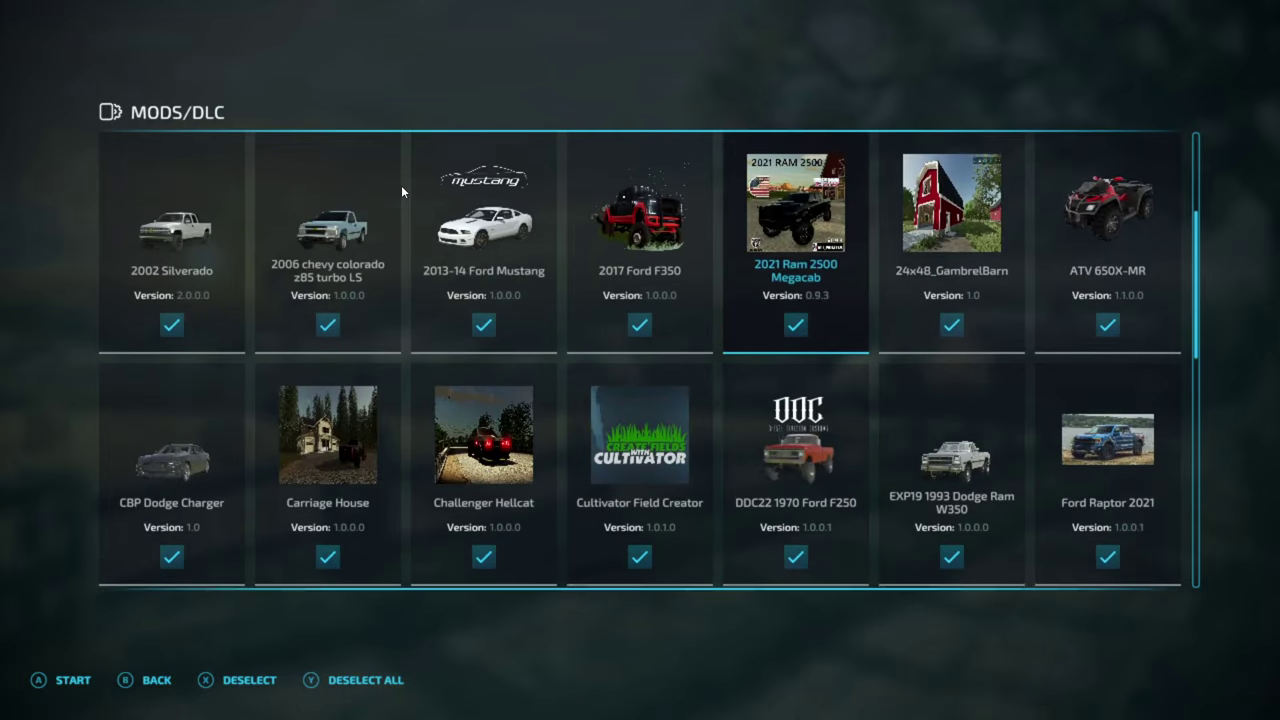
key("Down")
key("Left")
key("Up")
key("Up")
key("Left")
key("Left")
key("Down")
key("Down")
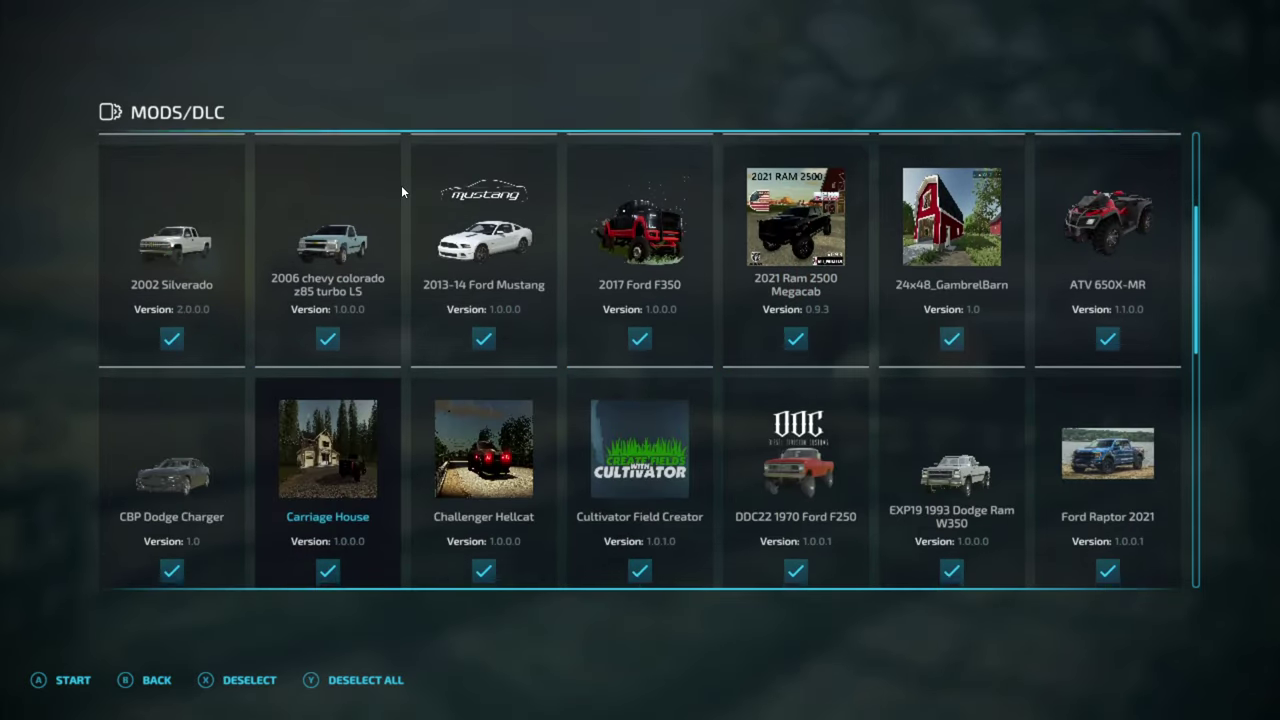
key("Up")
key("Up")
key("Down")
key("Down")
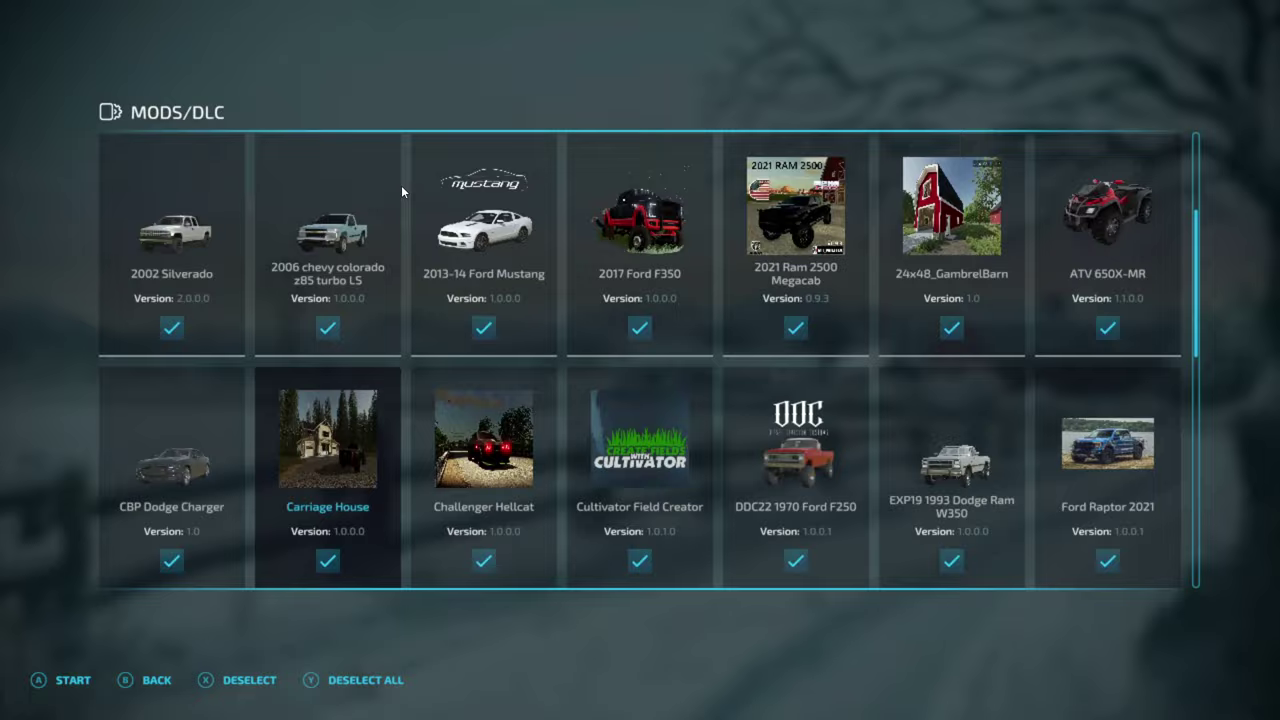
key("Down")
key("Down")
key("Down")
key("Up")
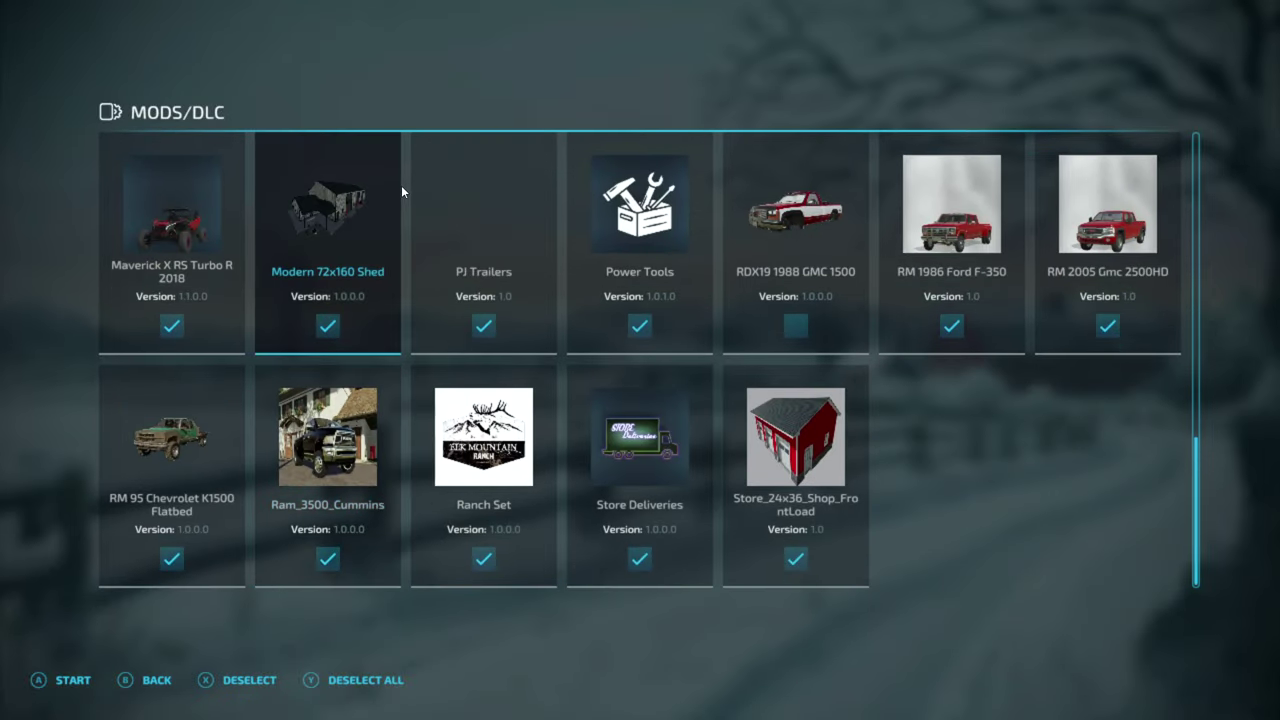
key("Down")
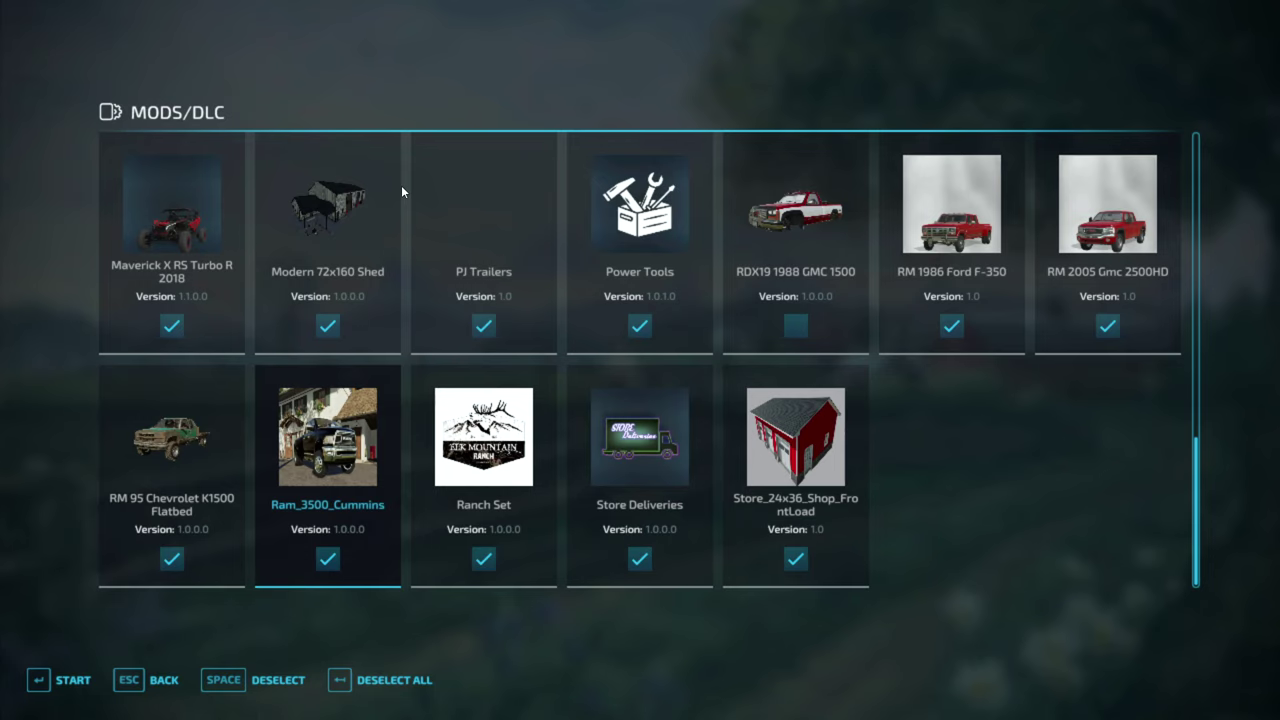
Step: Deselect all, then select all mods so RDX19 1988 GMC 1500 is ticked, and start the savegame
left_click(388, 681)
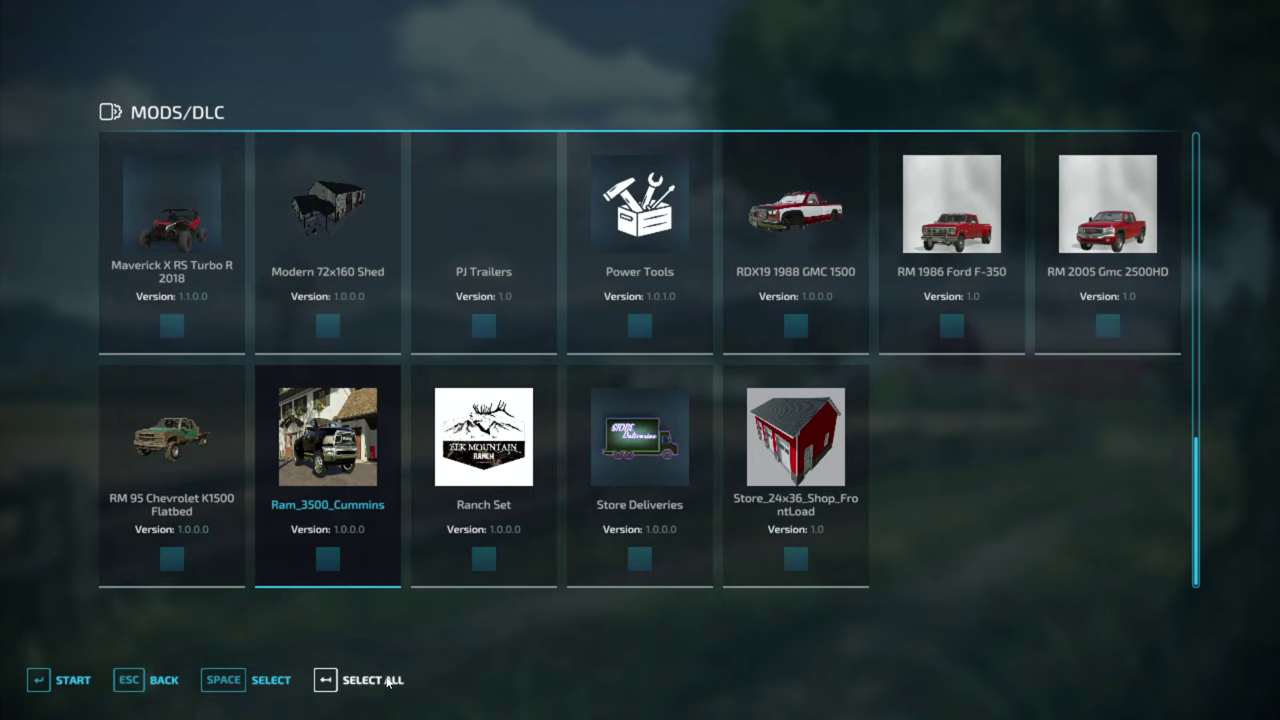
left_click(388, 681)
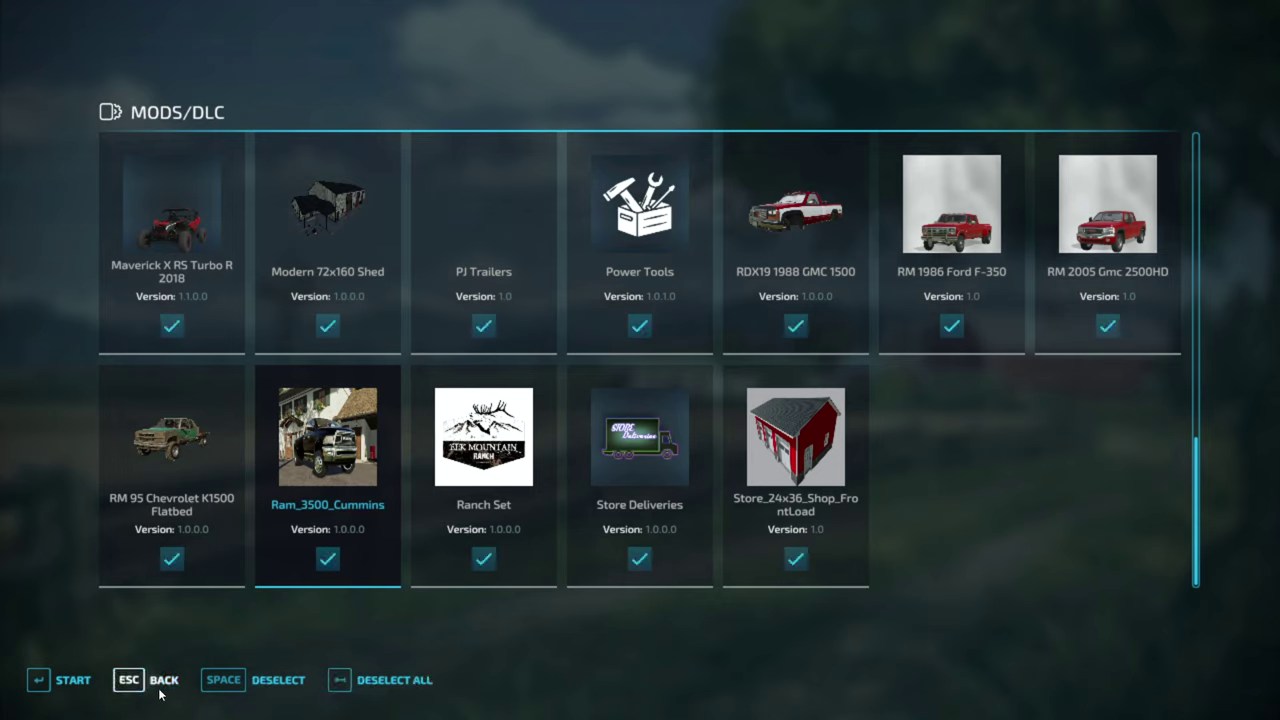
left_click(38, 682)
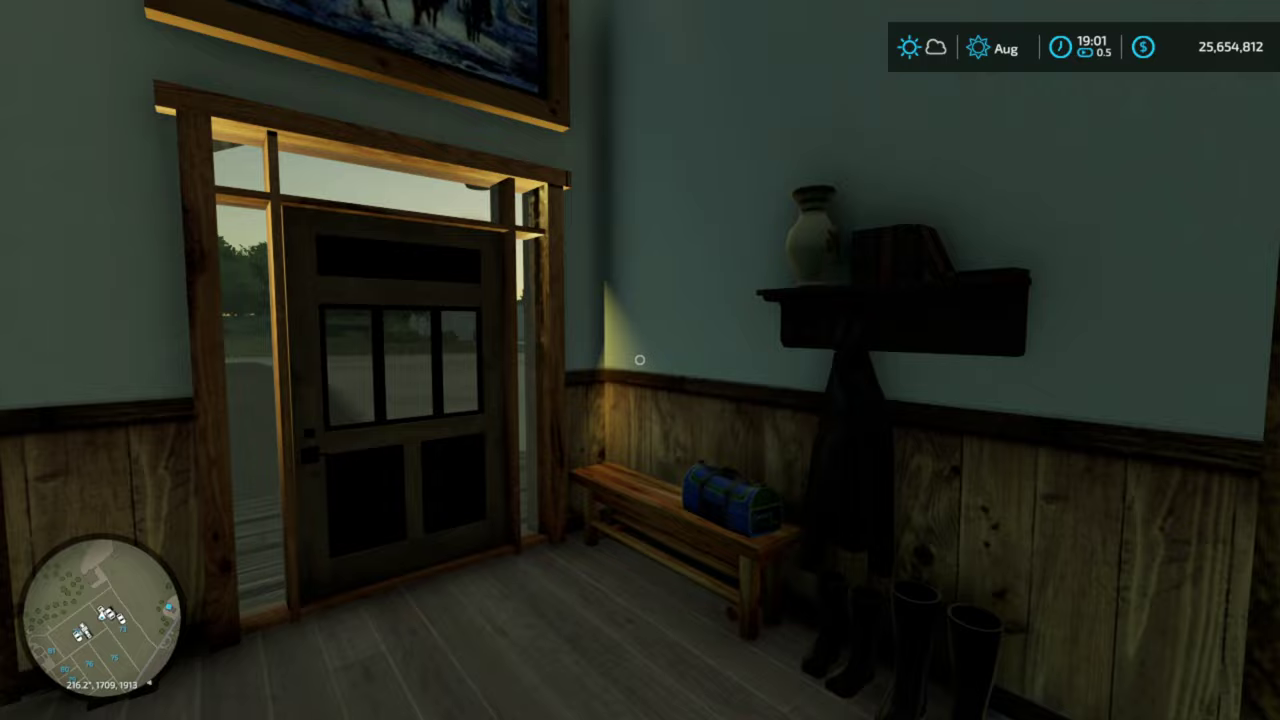
Step: Browse the shop's vehicle categories to Cars and find the RDX19 1988 GMC 1500
key("p")
key("Down")
key("Down")
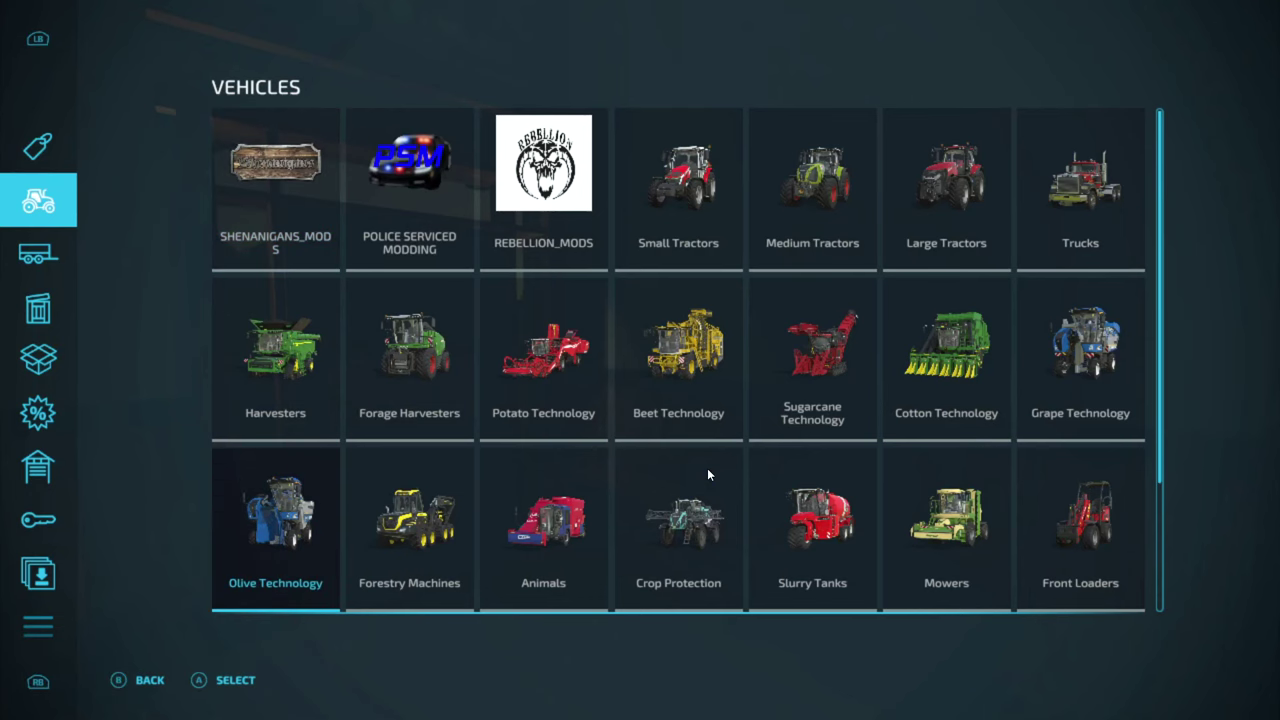
key("Down")
key("Right")
key("Right")
key("Right")
key("Right")
key("Return")
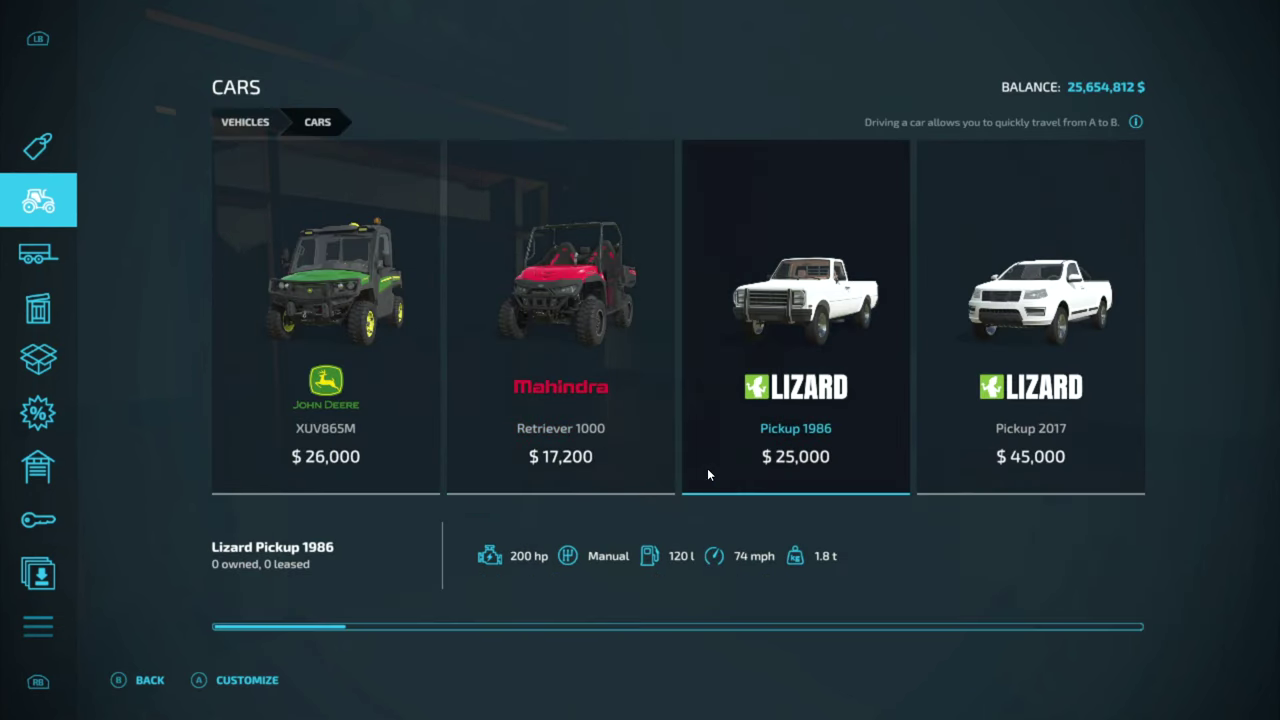
key("Right")
key("Right")
key("Right")
key("Right")
key("Right")
key("Right")
key("Right")
key("Right")
key("Right")
key("Right")
key("Right")
key("Right")
key("Right")
key("Right")
key("Right")
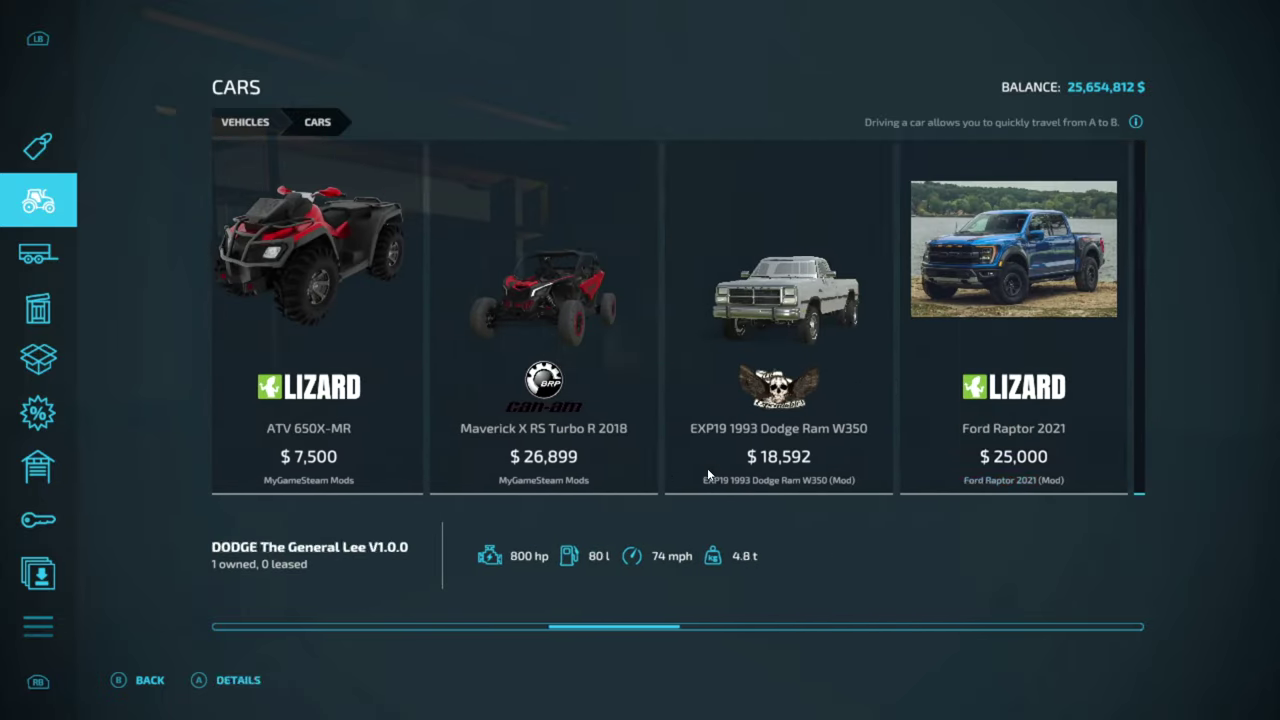
key("Left")
key("Left")
Step: Buy the RDX19 1988 GMC 1500 for $15,000 and confirm the purchase
key("Return")
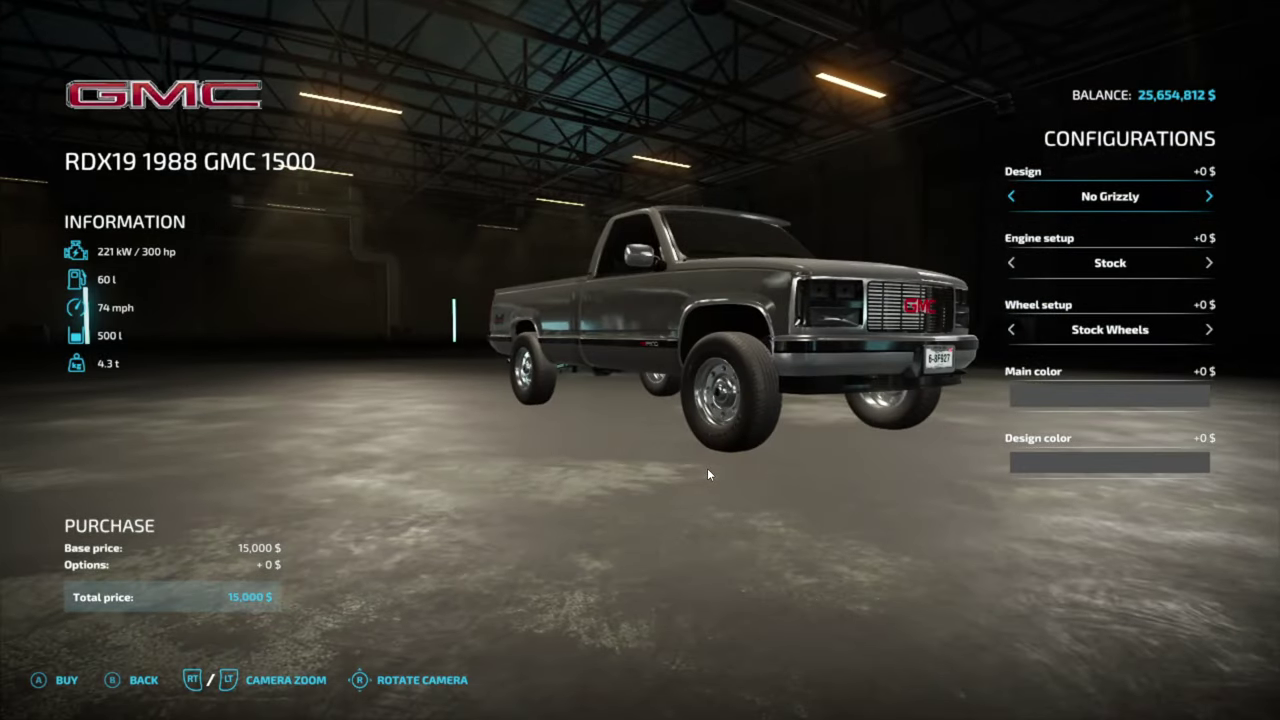
key("Return")
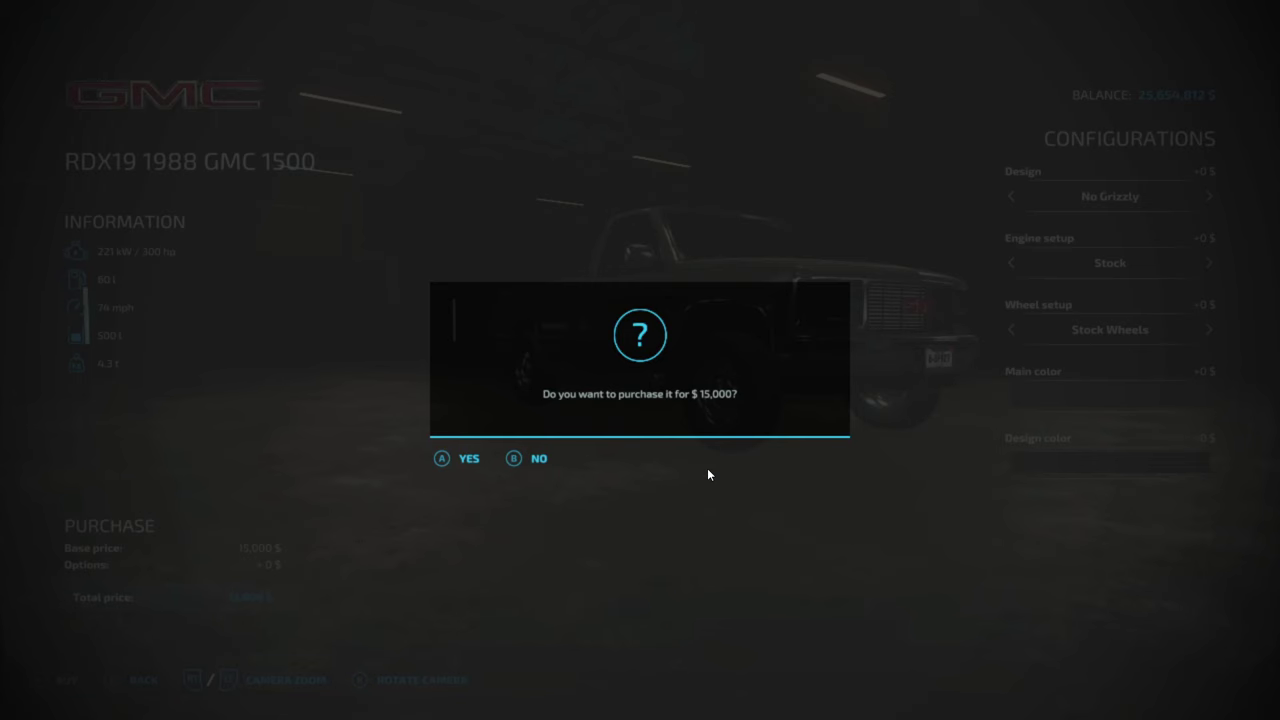
key("Return")
key("Return")
Step: Leave the shop and switch into the newly bought GMC STOCK truck
key("Escape")
key("Escape")
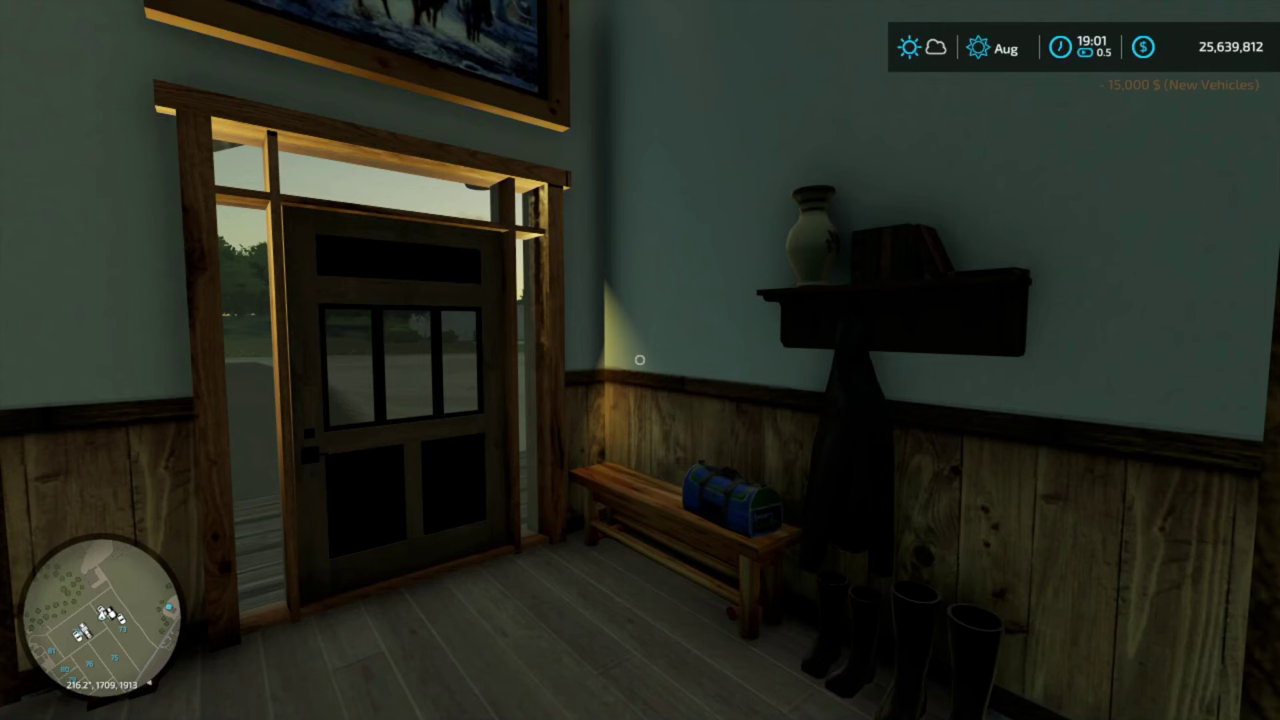
key("Tab")
key("Tab")
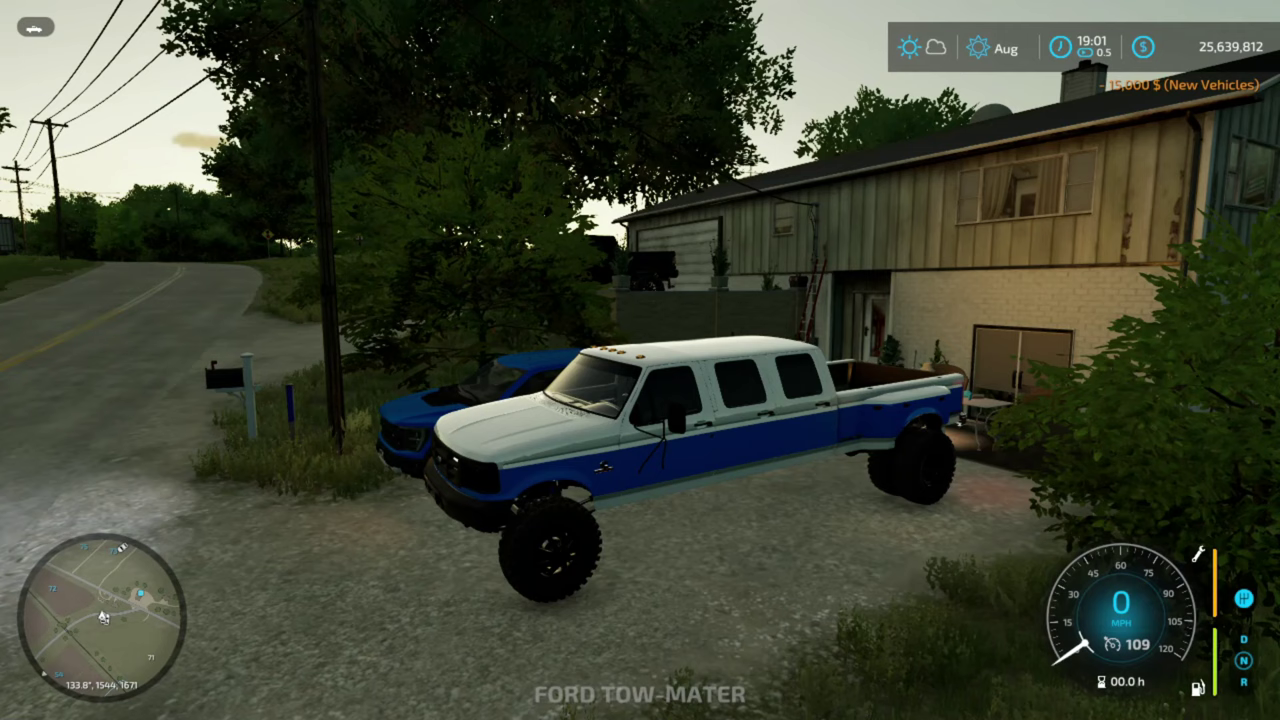
key("Tab")
key("Tab")
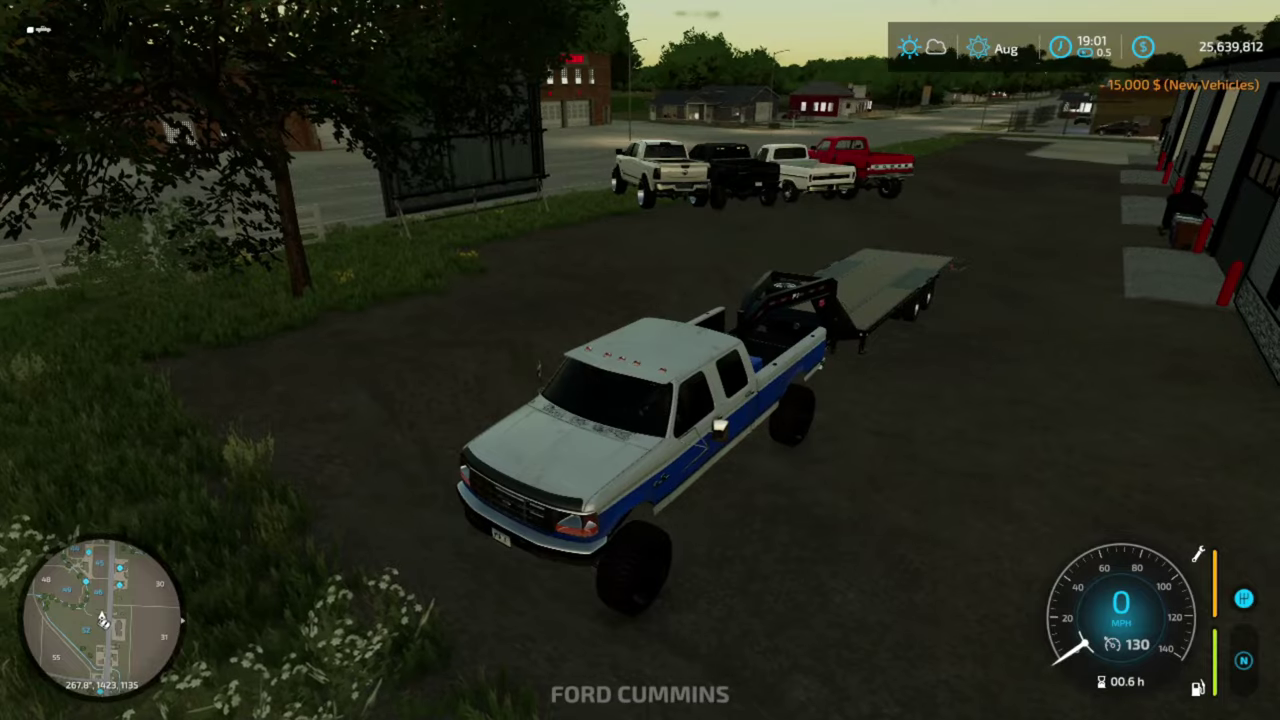
key("shift+Tab")
key("shift+Tab")
Step: Put the GMC truck in drive and turn right onto the main road
key("w")
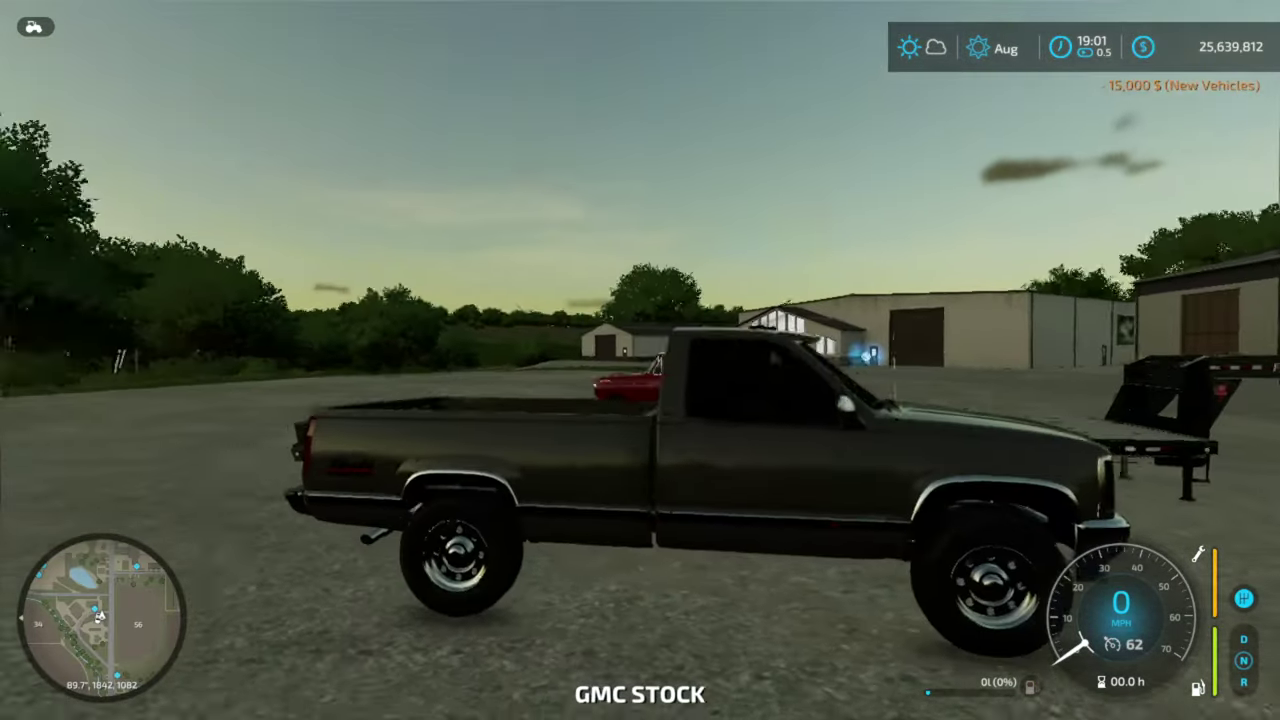
key("d")
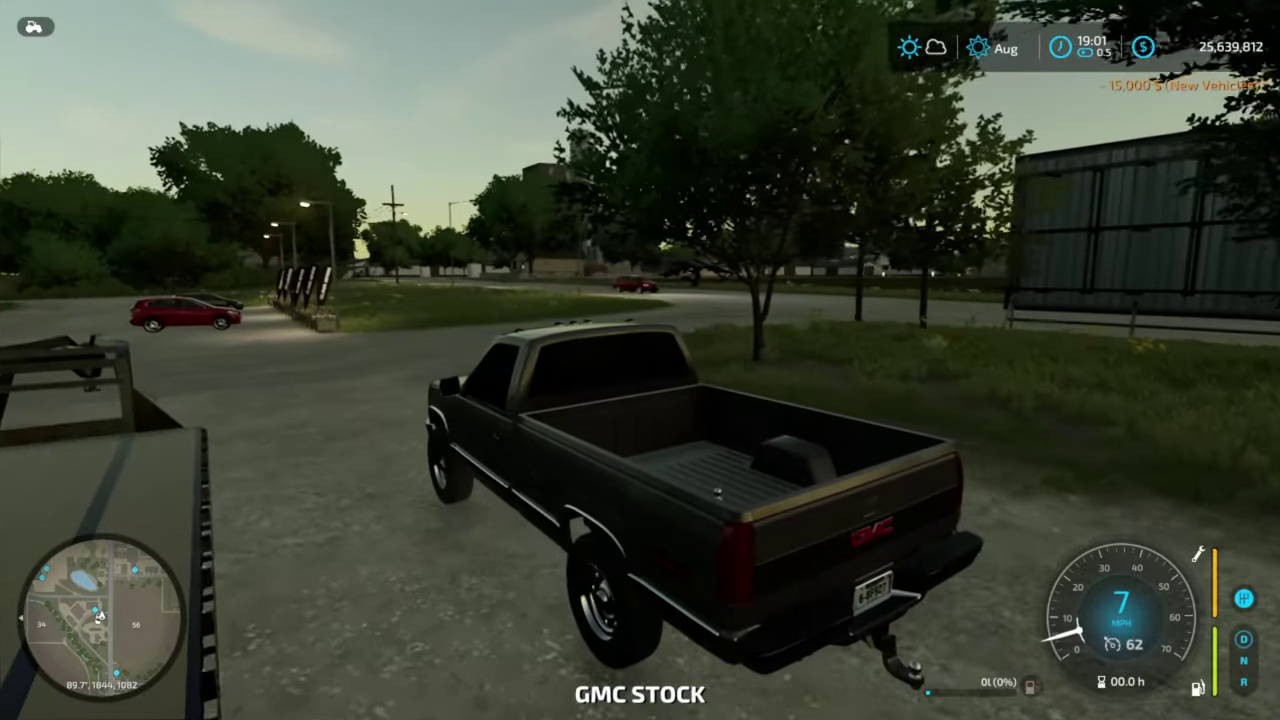
key("w")
key("d")
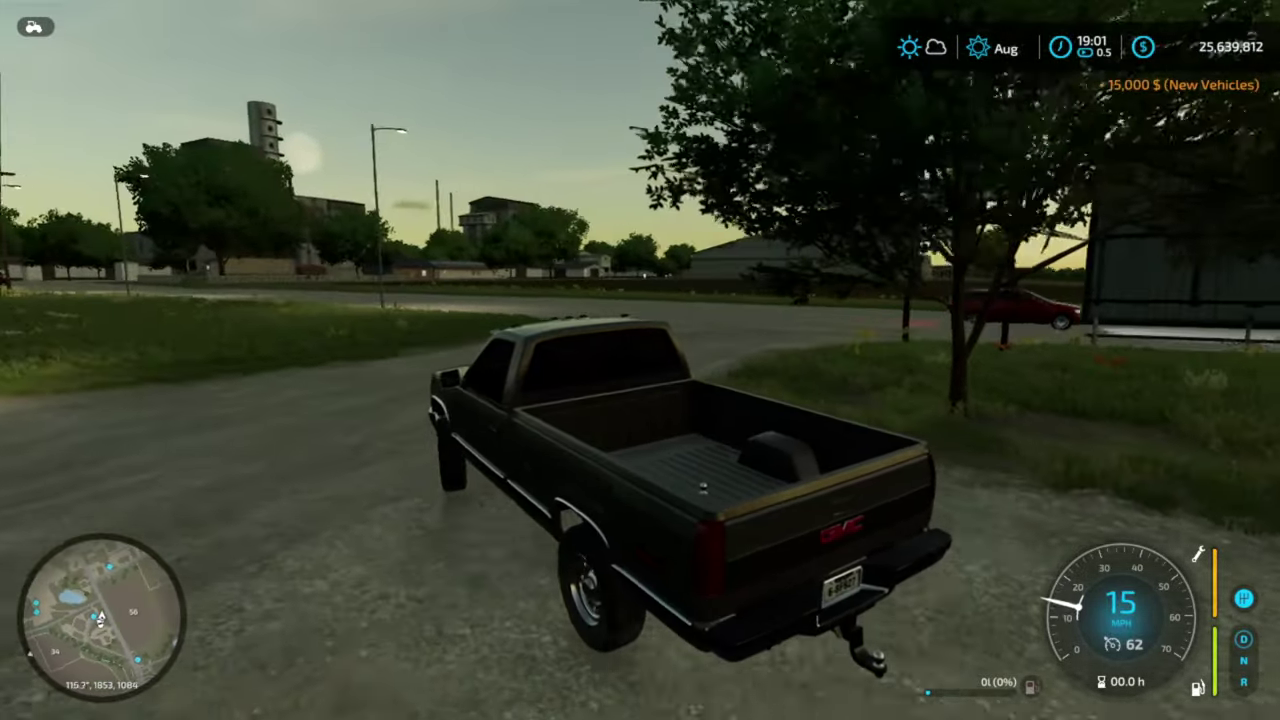
key("w")
key("d")
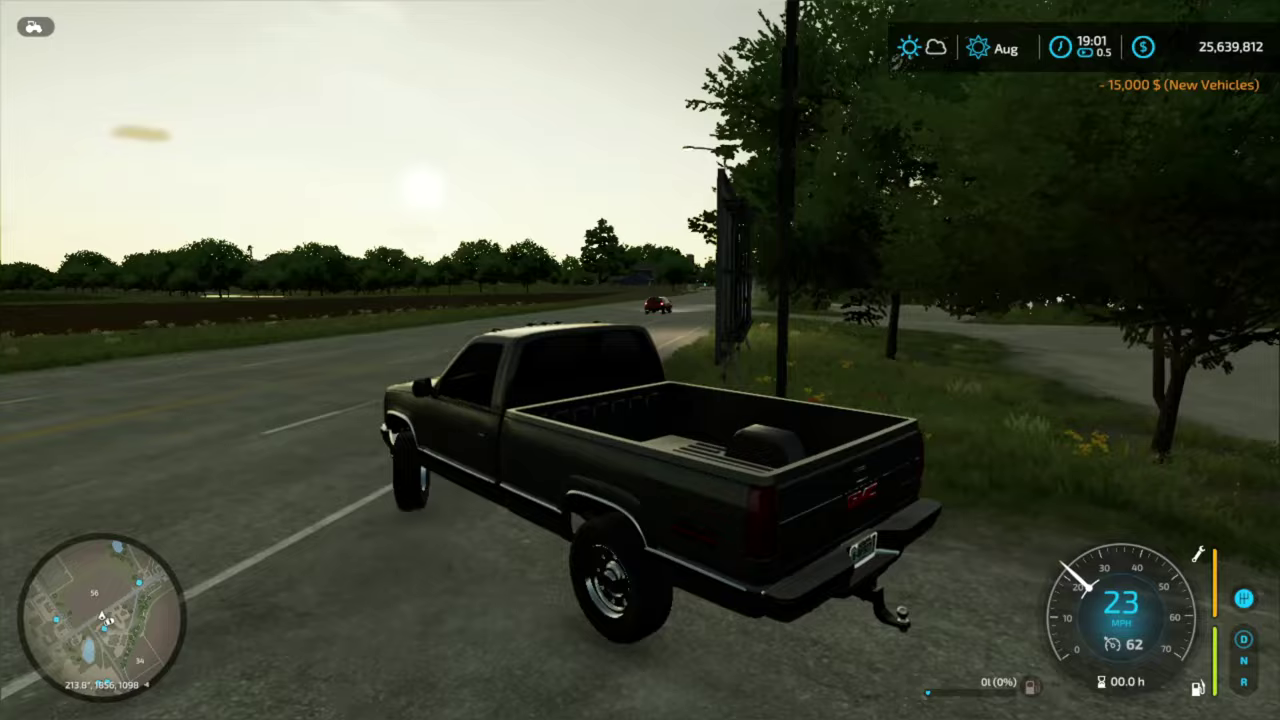
key("w")
key("d")
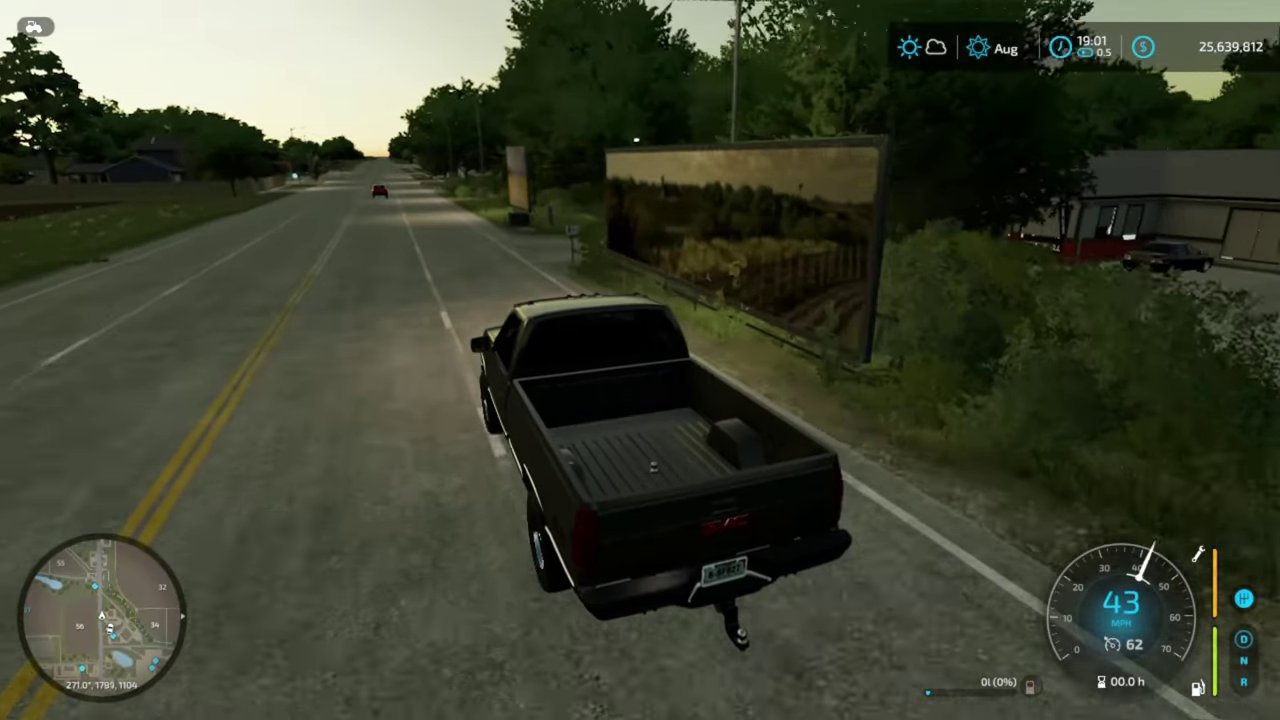
Step: Drive down the main road up to 62 mph, then ease off the speed
key("w")
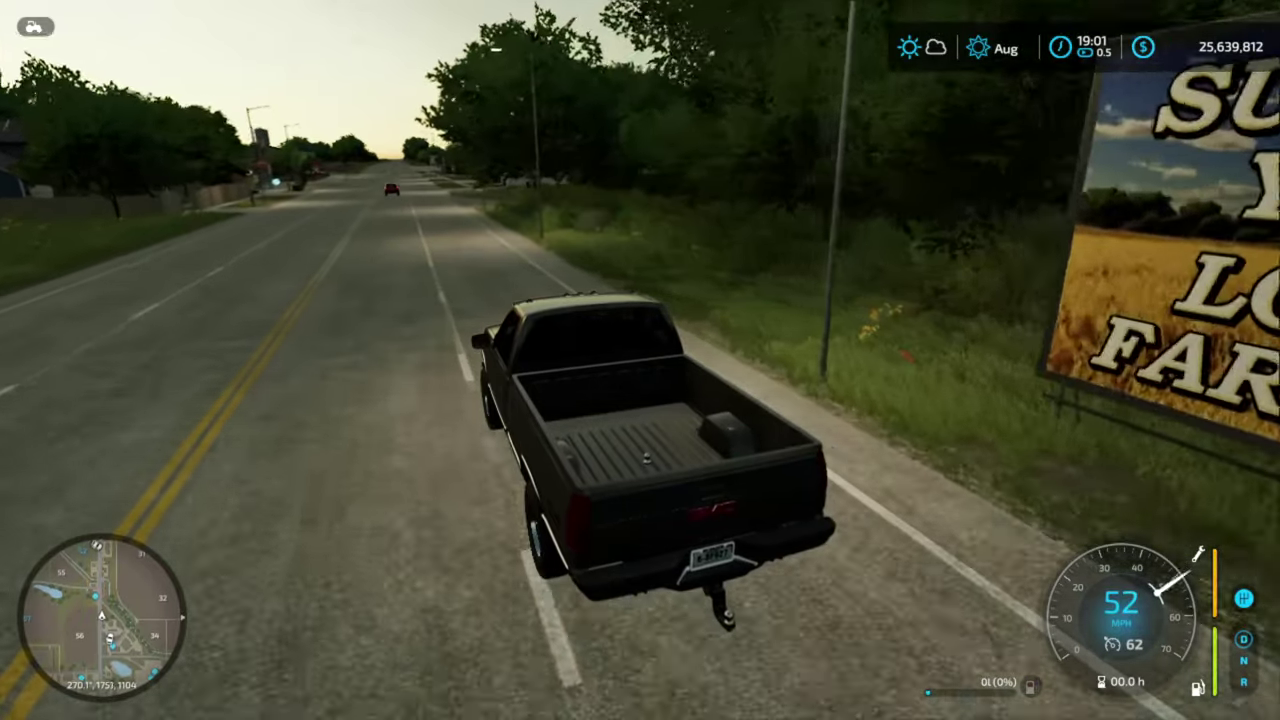
key("w")
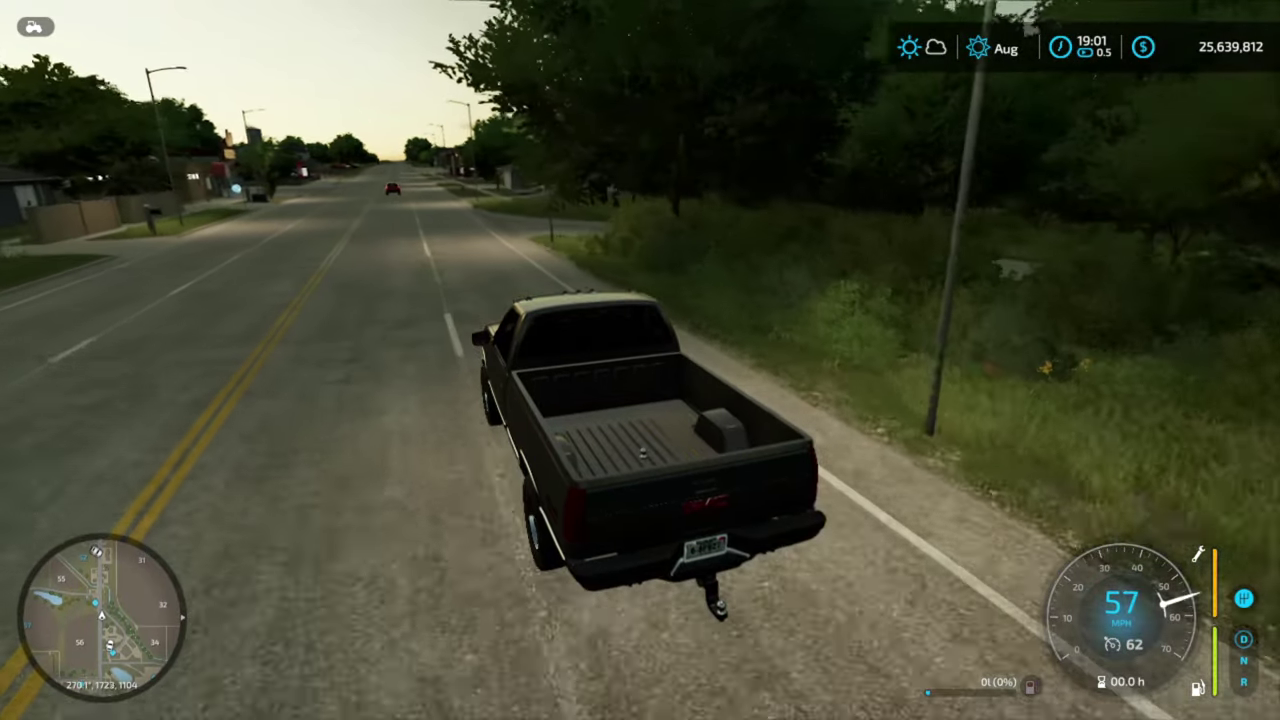
key("w")
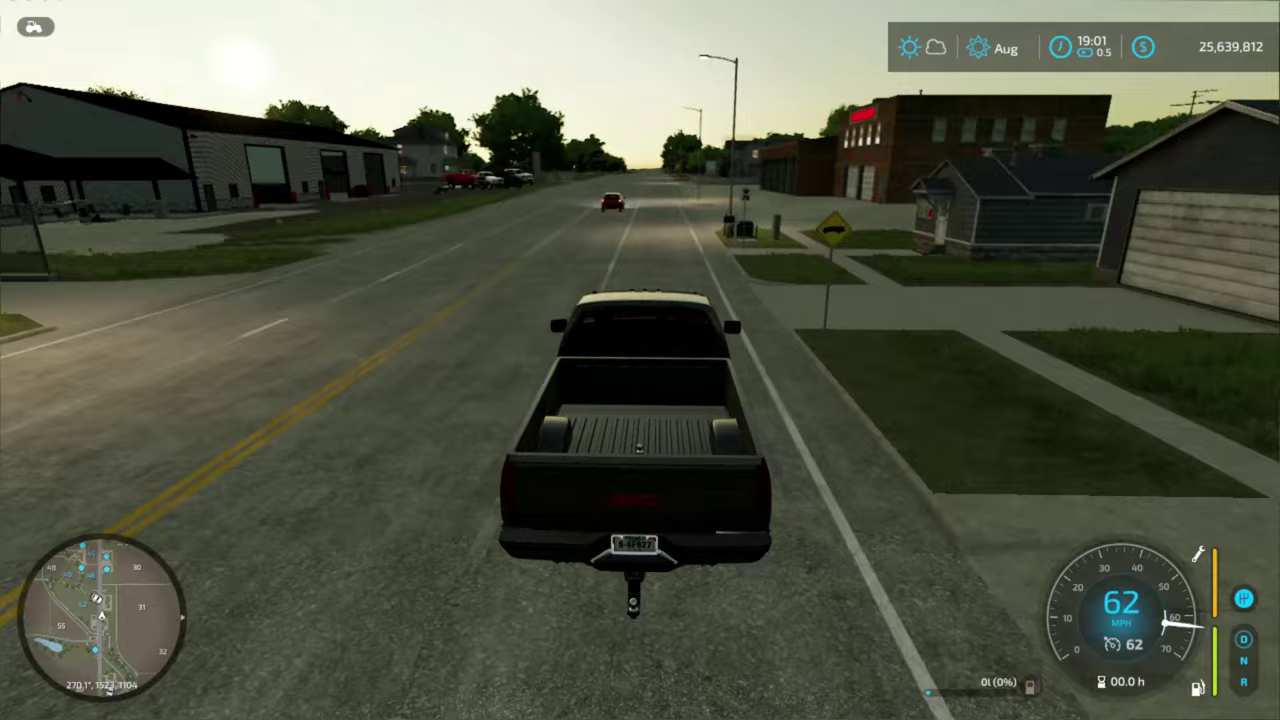
left_click_drag(640, 360, 465, 364)
key("s")
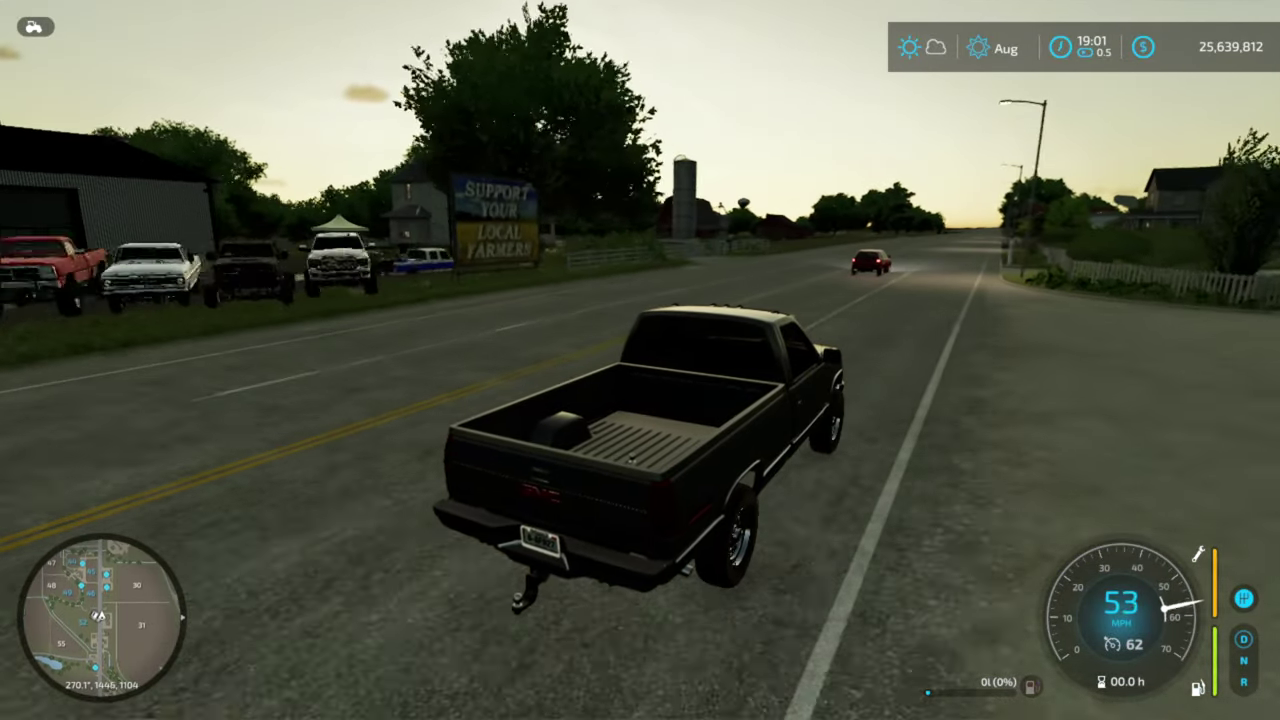